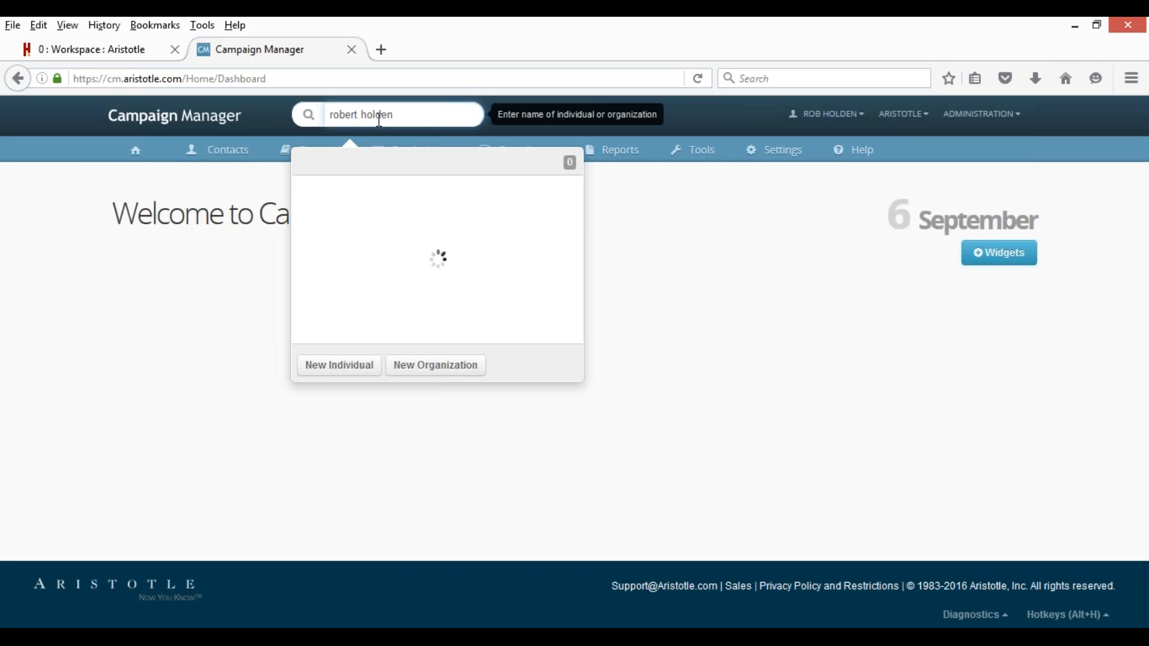
Quick-search the existing donor's name to find the matching donor/payee contact.
{"action": "mouse_move", "coordinate": [575, 210]}
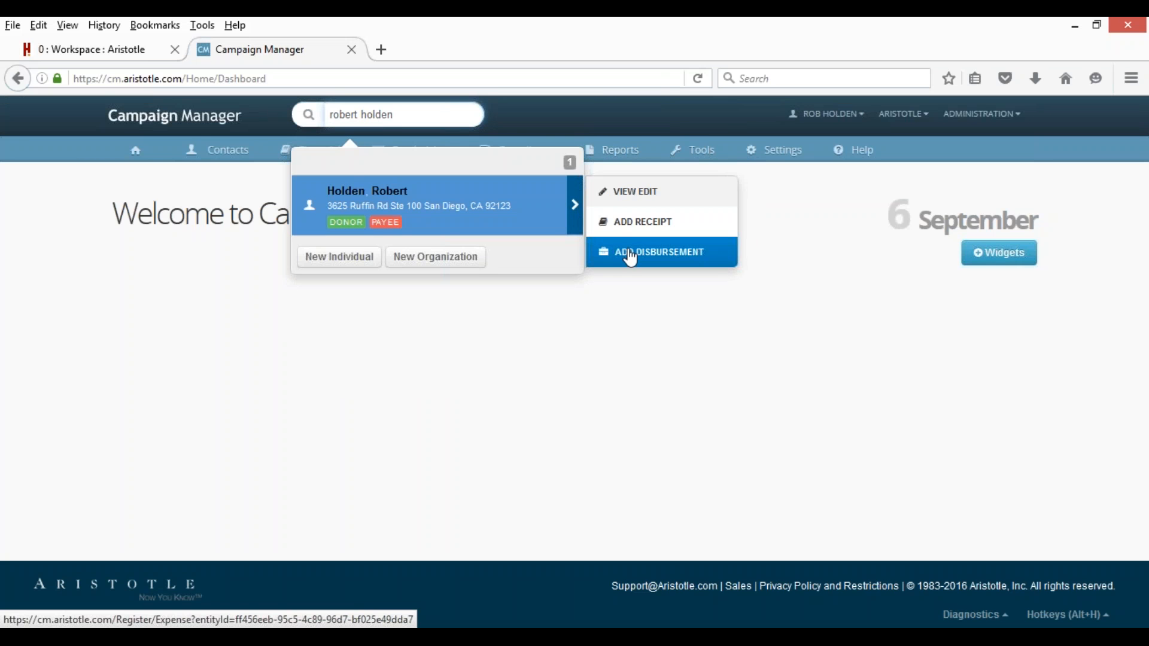
Search individuals by the donor's last and first name to show the record with $42,538.00 contributed.
{"action": "mouse_move", "coordinate": [226, 156]}
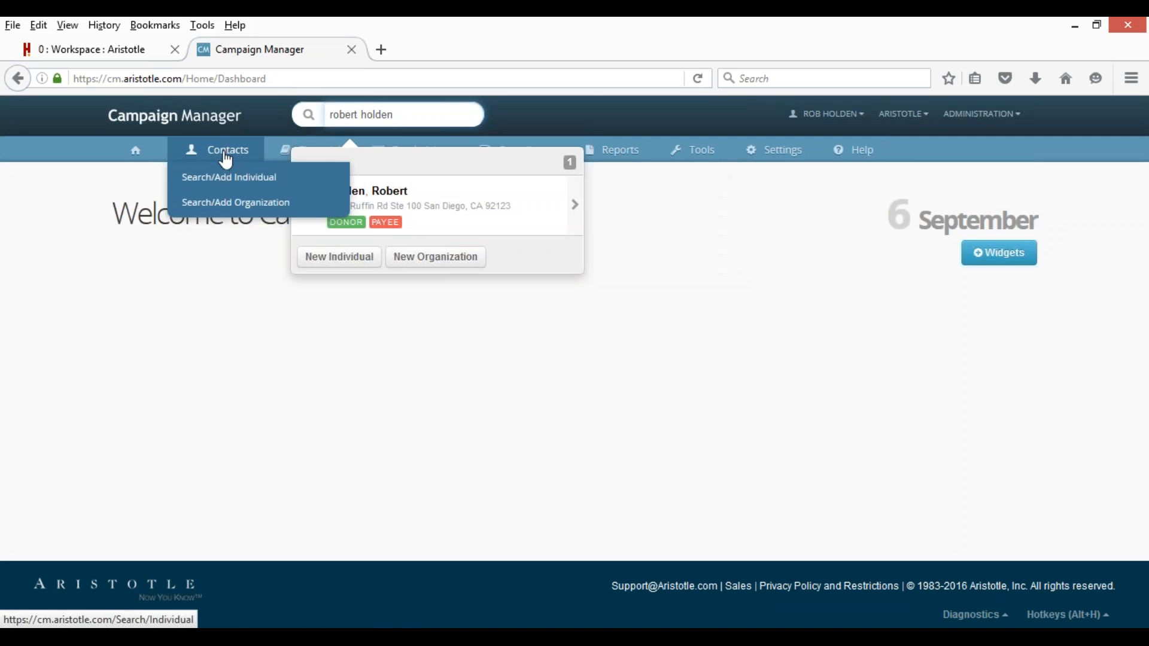
{"action": "left_click", "coordinate": [216, 179]}
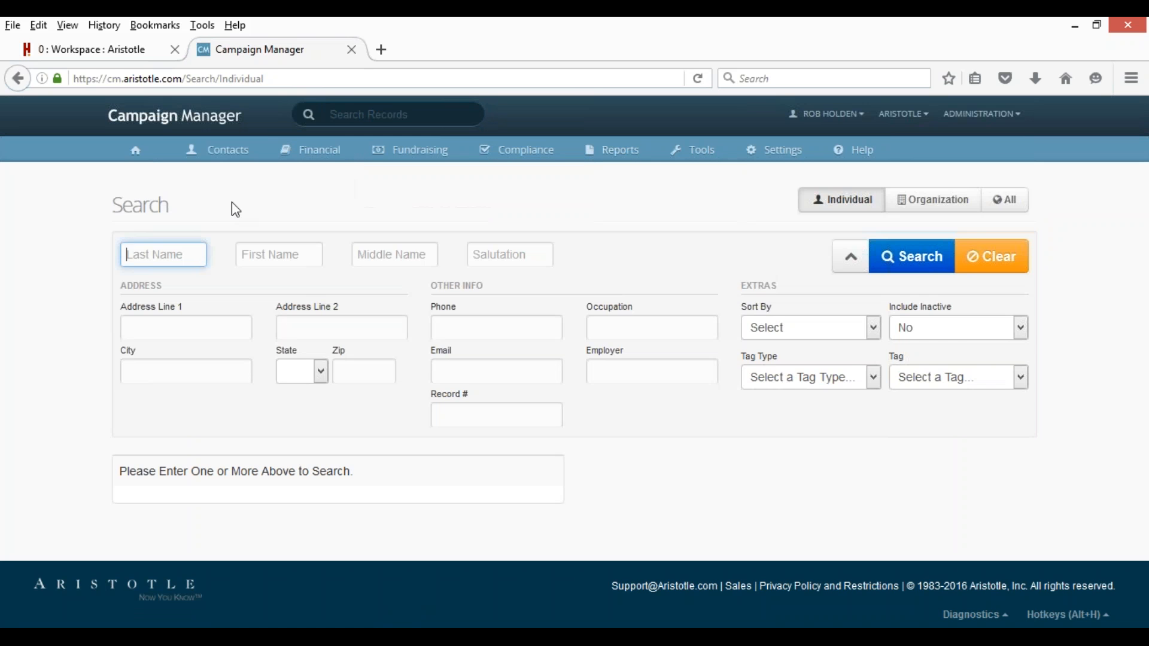
{"action": "left_click", "coordinate": [279, 255]}
{"action": "key", "text": "Return"}
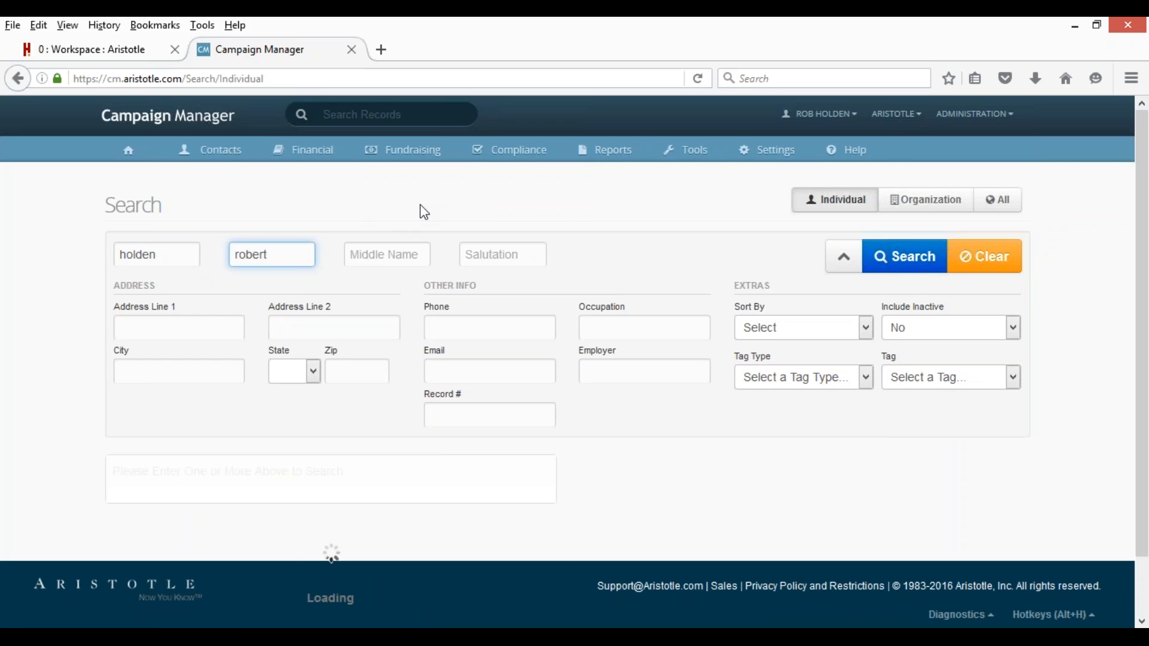
{"action": "scroll", "coordinate": [579, 461], "scroll_direction": "down", "scroll_amount": 10}
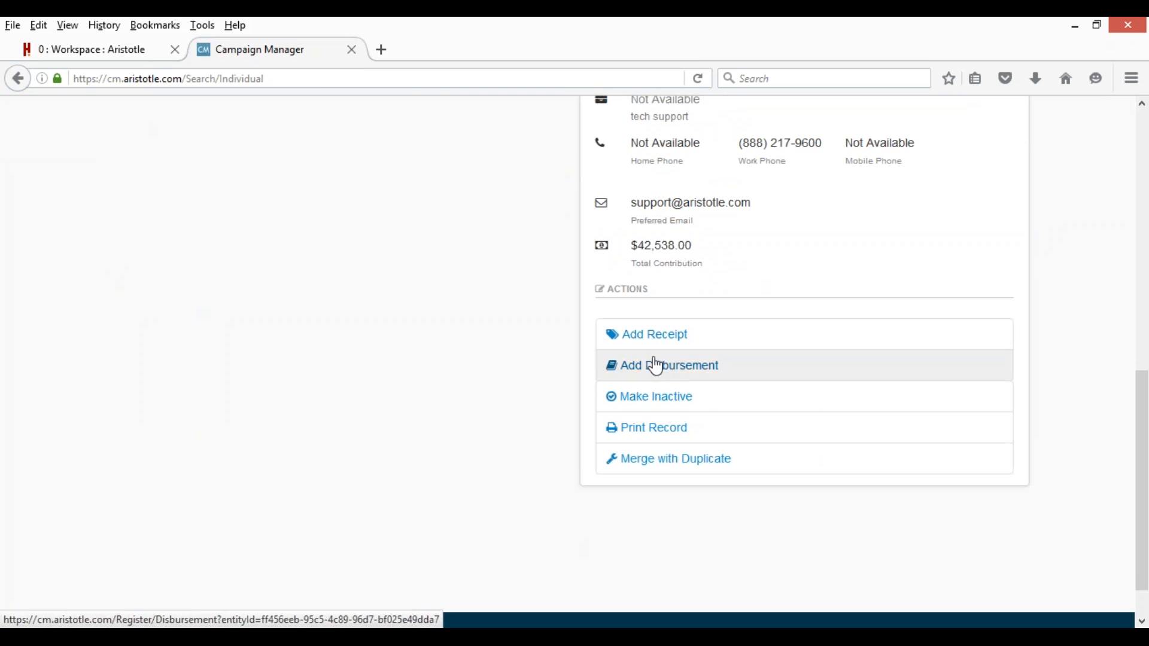
{"action": "scroll", "coordinate": [409, 373], "scroll_direction": "up", "scroll_amount": 10}
{"action": "mouse_move", "coordinate": [302, 153]}
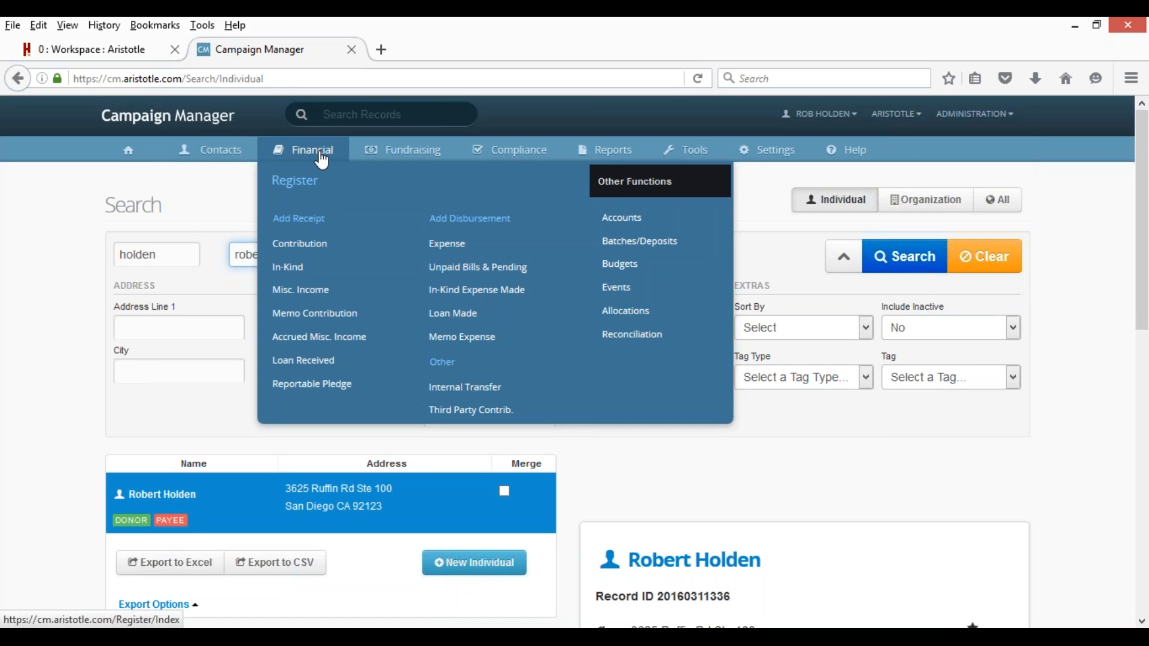
Open Financial > Register to list the campaign's transactions.
{"action": "left_click", "coordinate": [296, 183]}
{"action": "mouse_move", "coordinate": [308, 160]}
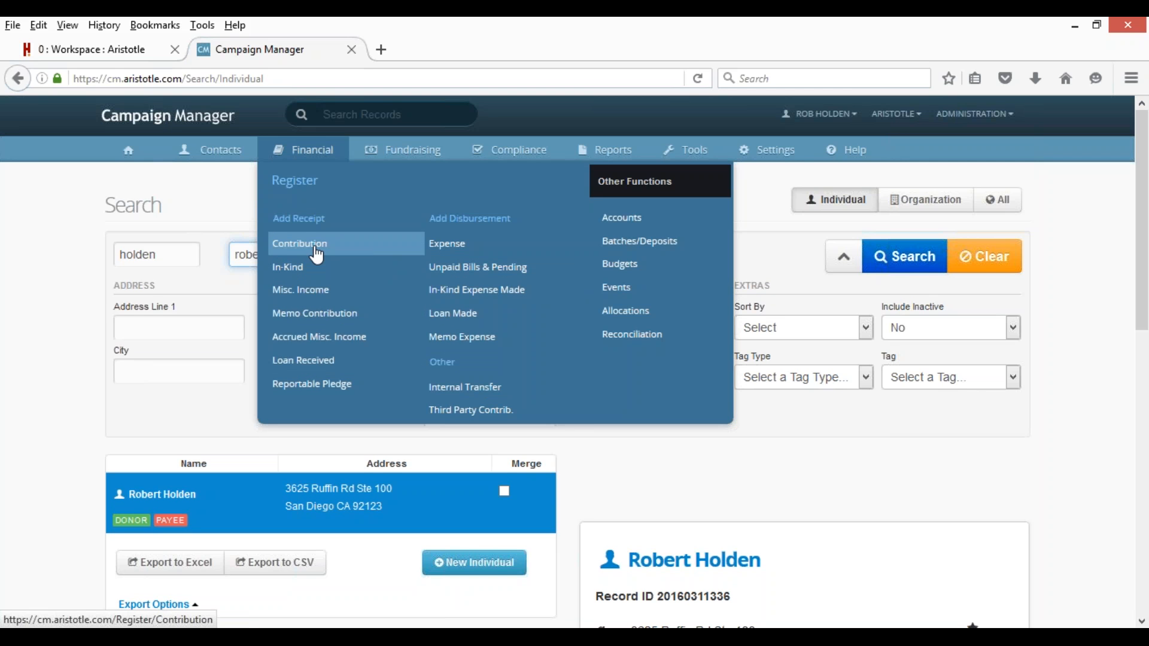
{"action": "left_click", "coordinate": [304, 191]}
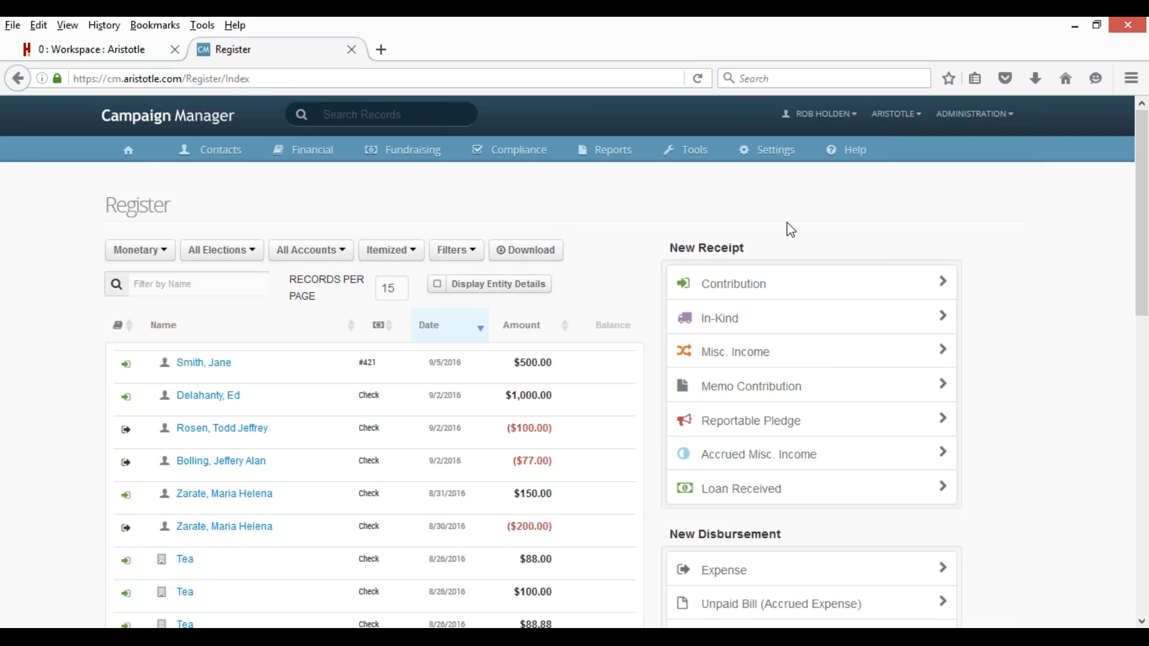
{"action": "scroll", "coordinate": [812, 494], "scroll_direction": "down", "scroll_amount": 3}
{"action": "scroll", "coordinate": [814, 497], "scroll_direction": "down", "scroll_amount": 2}
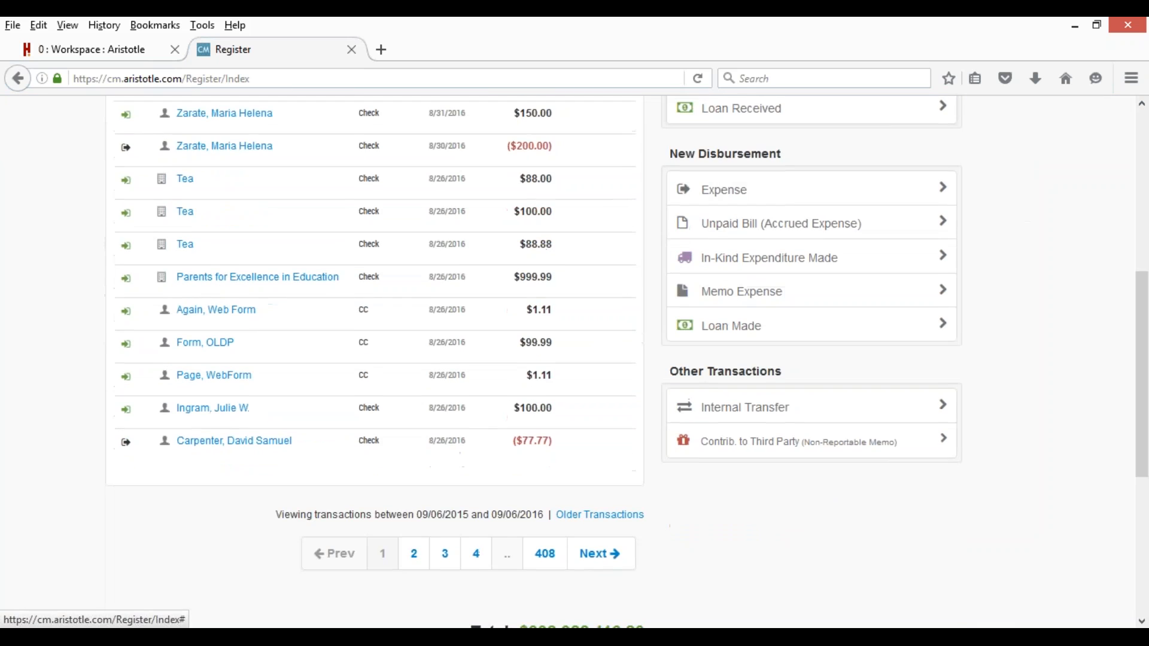
{"action": "scroll", "coordinate": [805, 462], "scroll_direction": "up", "scroll_amount": 5}
{"action": "scroll", "coordinate": [398, 370], "scroll_direction": "down", "scroll_amount": 4}
{"action": "scroll", "coordinate": [398, 370], "scroll_direction": "up", "scroll_amount": 4}
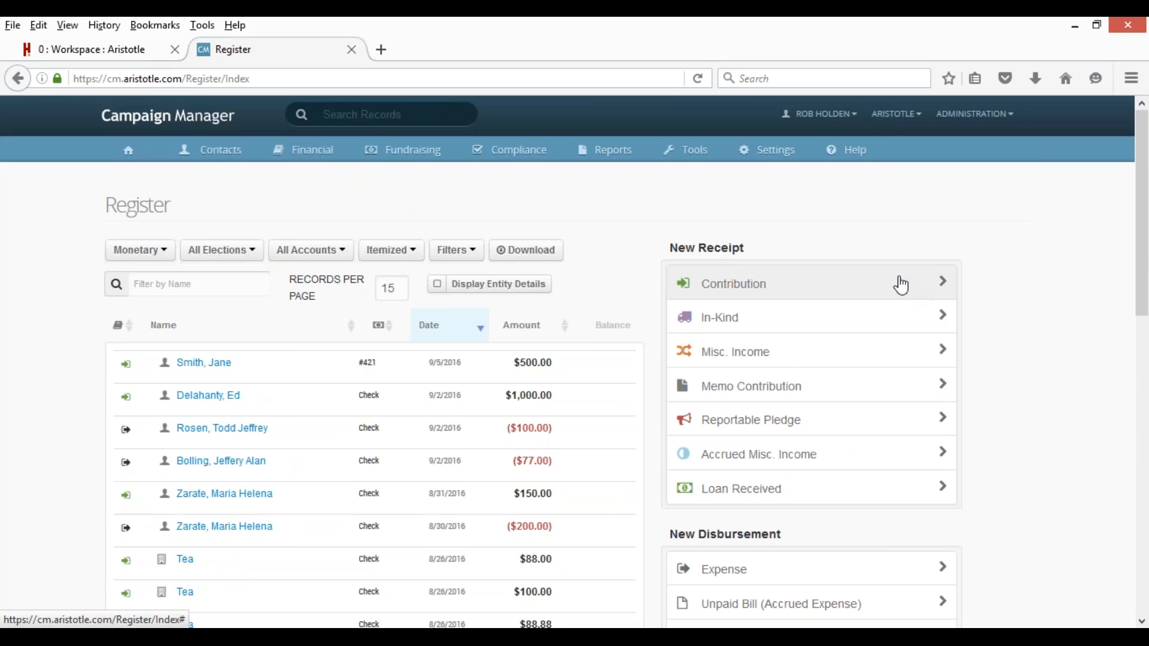
{"action": "scroll", "coordinate": [902, 286], "scroll_direction": "down", "scroll_amount": 3}
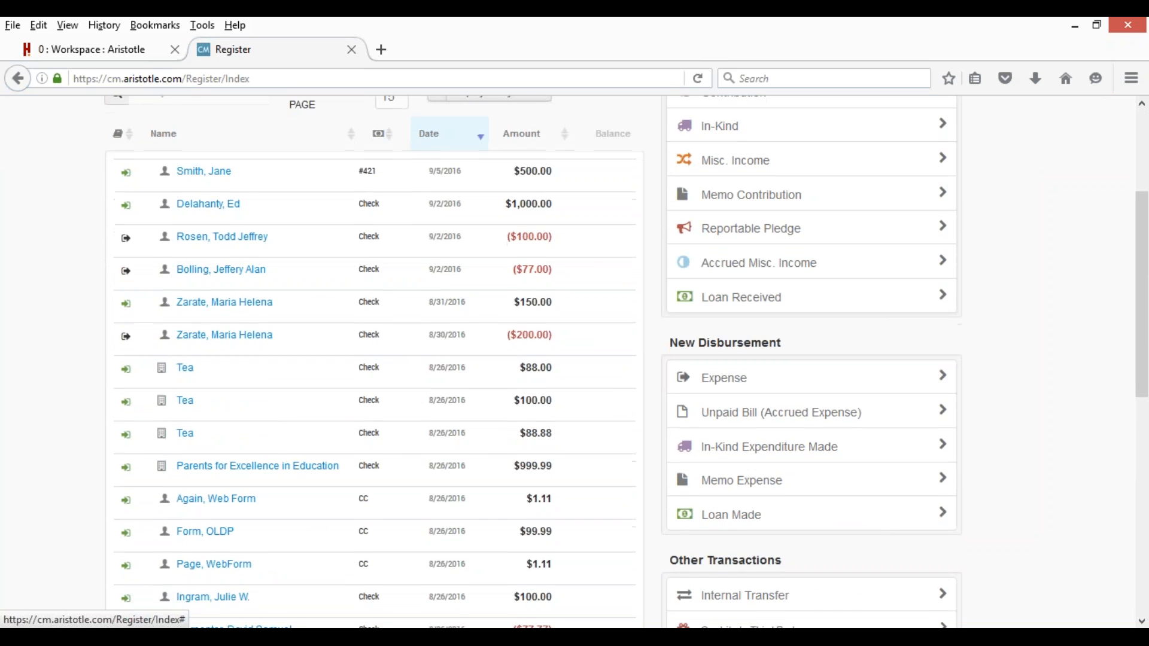
{"action": "scroll", "coordinate": [1007, 310], "scroll_direction": "up", "scroll_amount": 3}
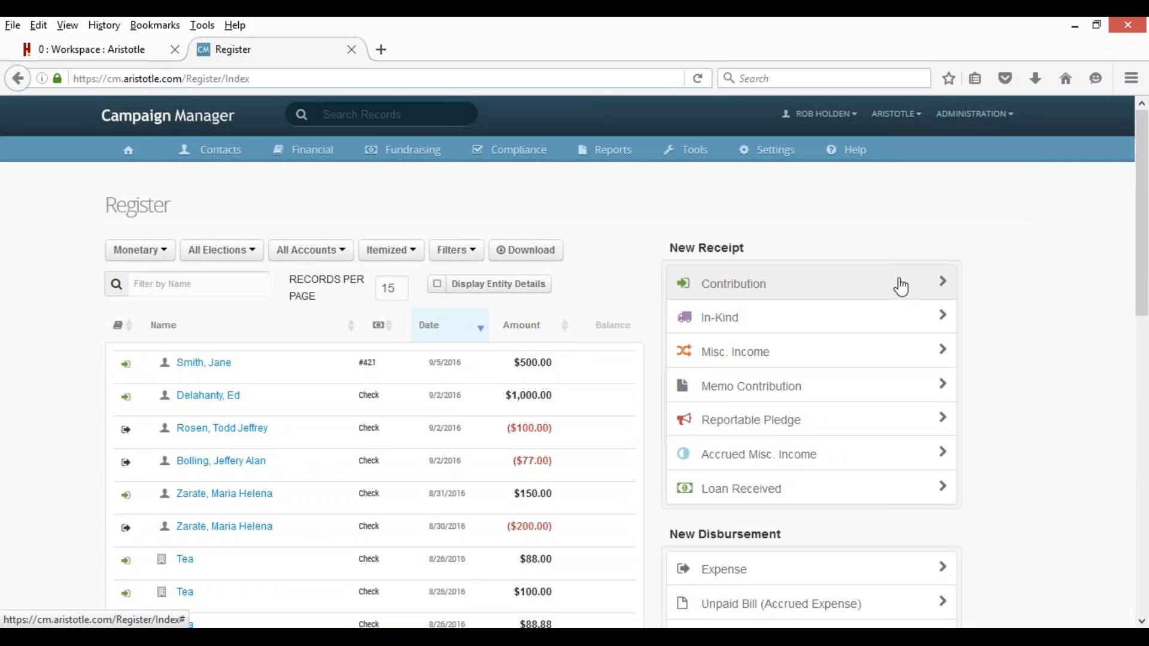
{"action": "left_click", "coordinate": [901, 287]}
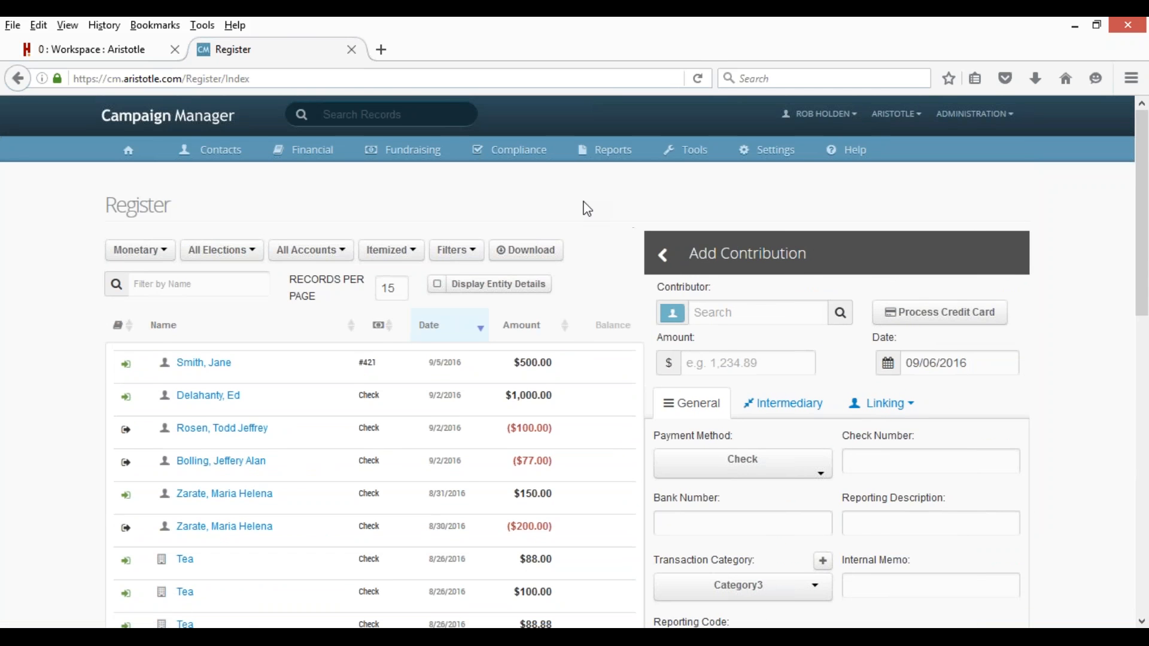
Start a new contribution and select the existing donor as Contributor.
{"action": "scroll", "coordinate": [587, 208], "scroll_direction": "down", "scroll_amount": 2}
{"action": "left_click", "coordinate": [731, 214]}
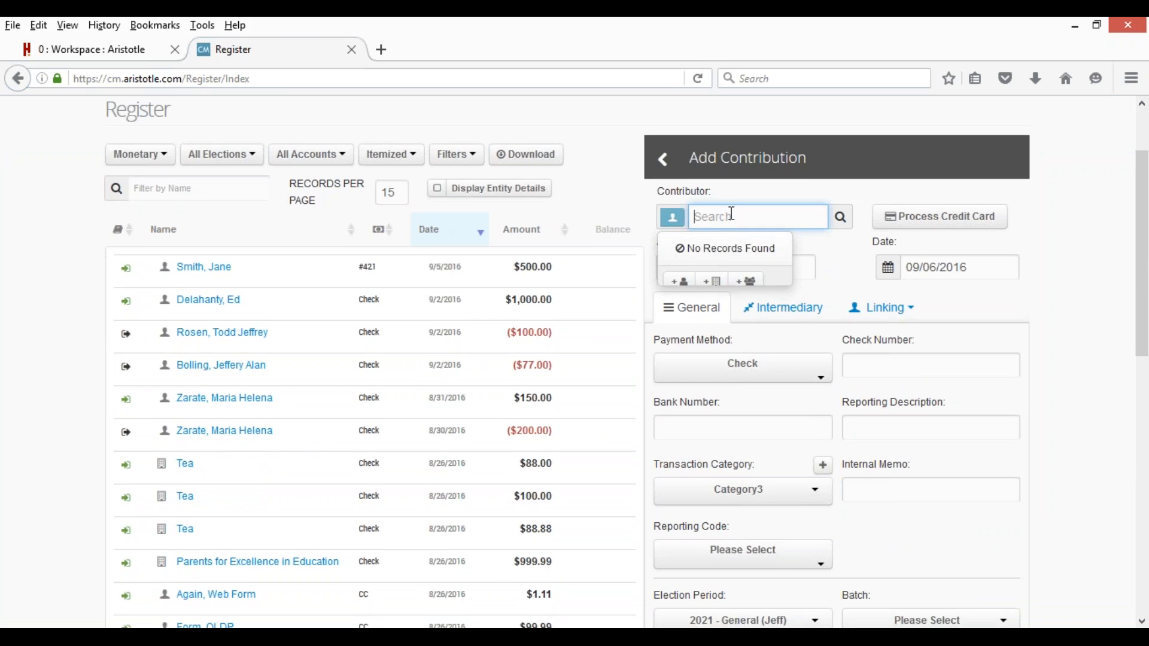
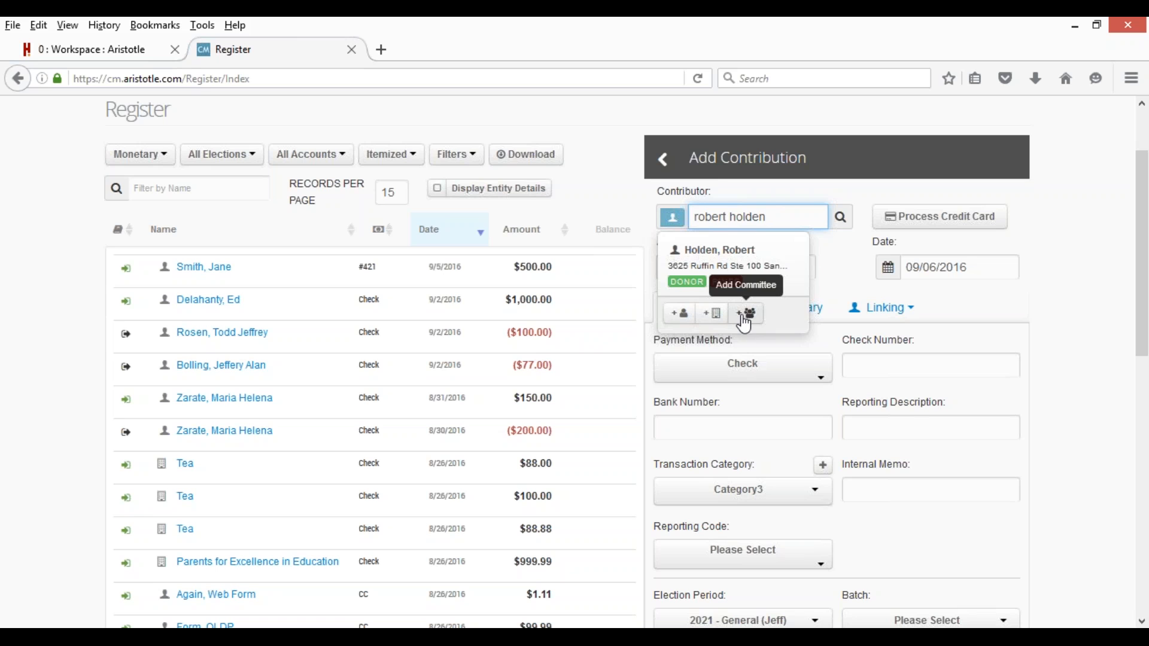
{"action": "left_click", "coordinate": [718, 271]}
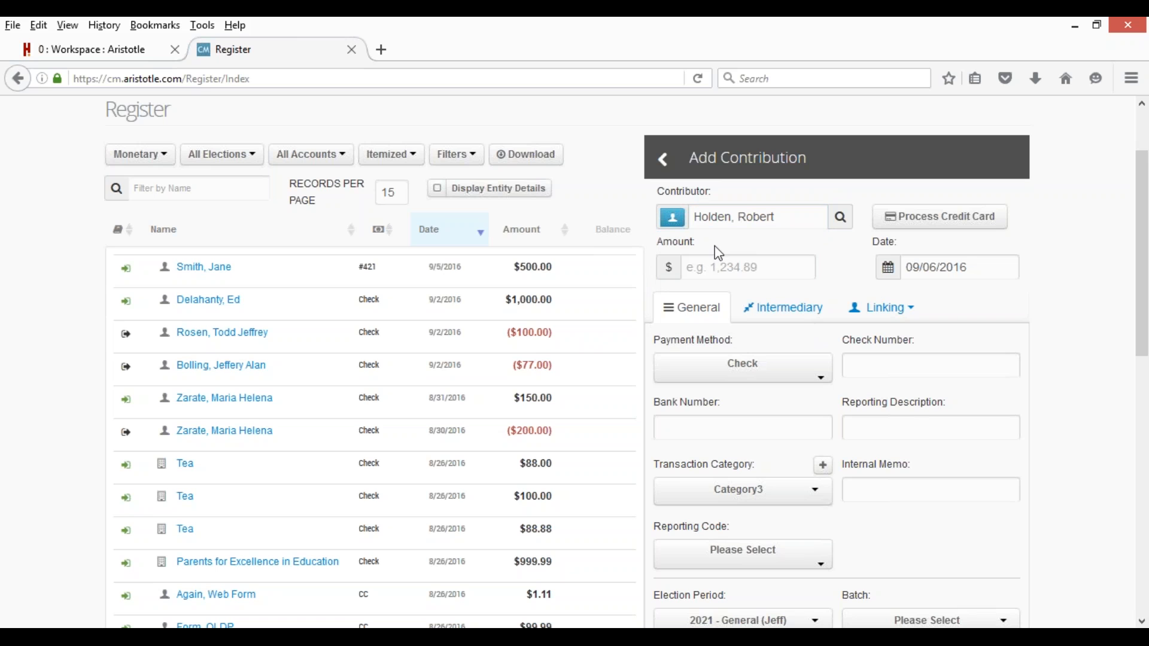
Enter 1,000 as the amount of the donor's contribution.
{"action": "left_click", "coordinate": [673, 223]}
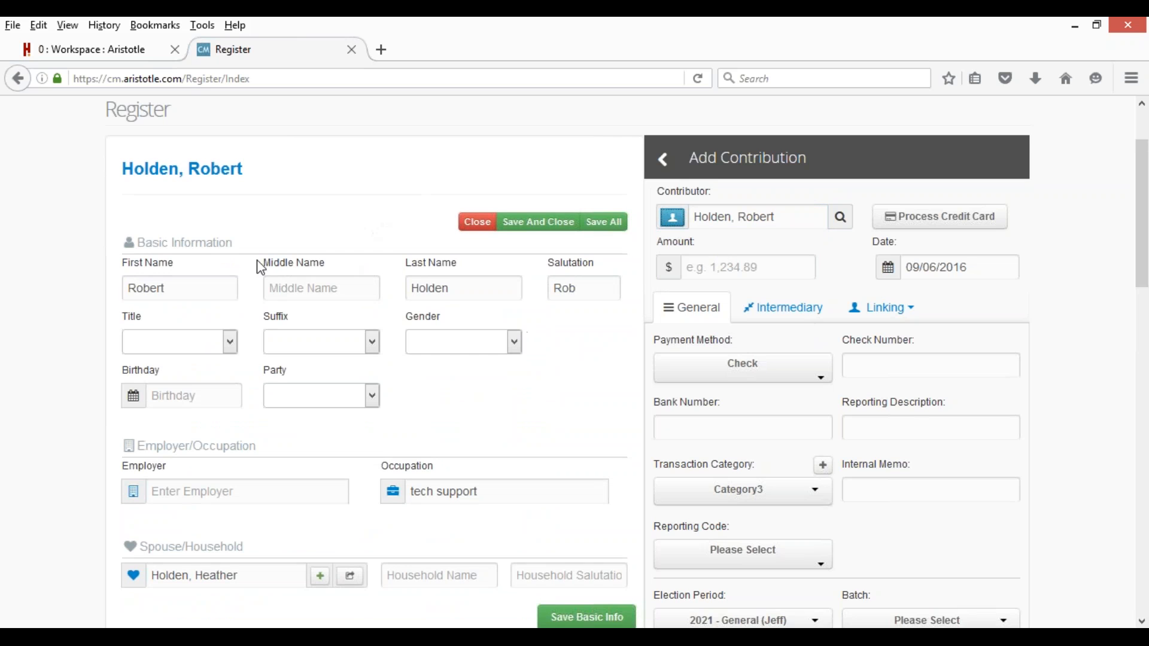
{"action": "scroll", "coordinate": [360, 206], "scroll_direction": "down", "scroll_amount": 3}
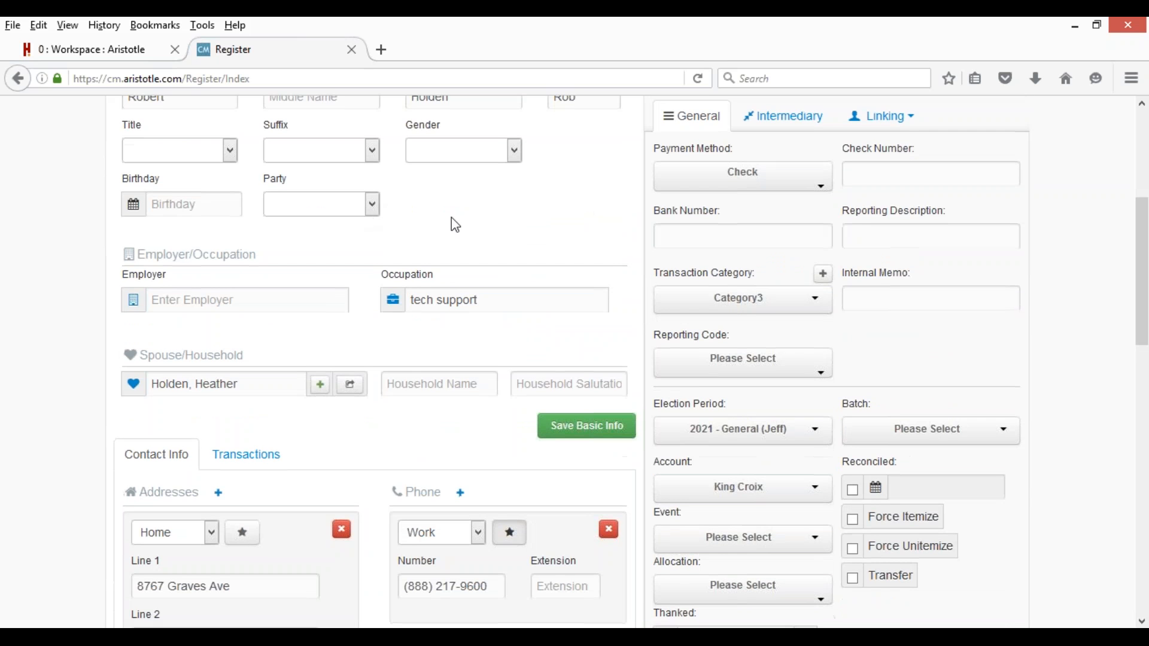
{"action": "scroll", "coordinate": [393, 227], "scroll_direction": "down", "scroll_amount": 5}
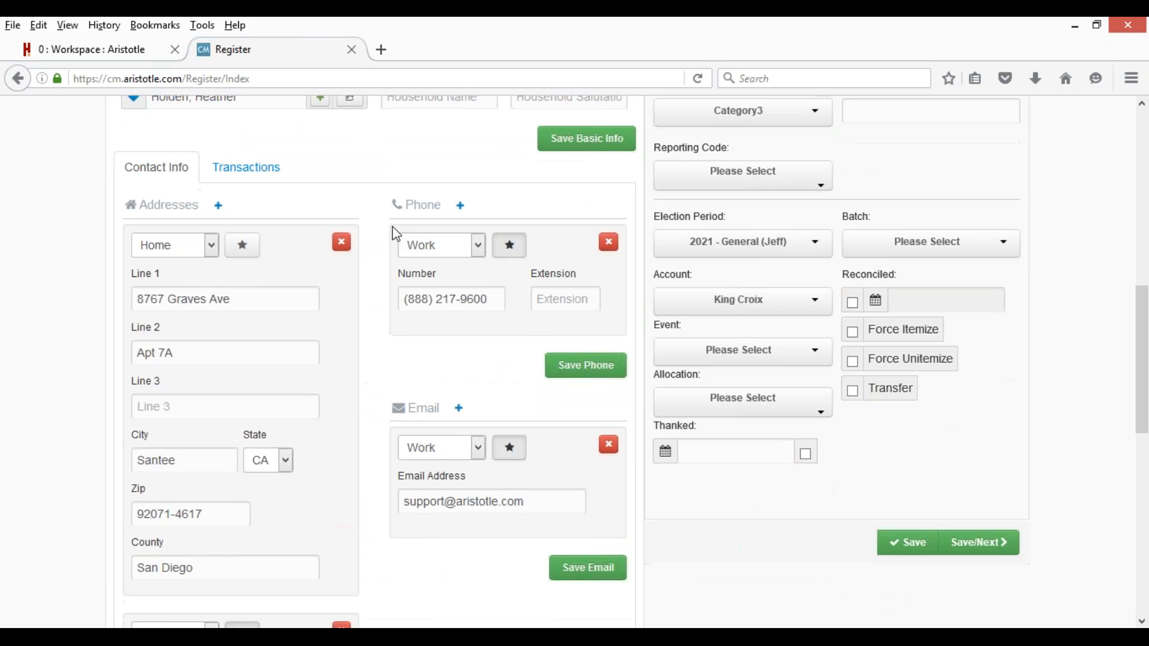
{"action": "scroll", "coordinate": [392, 227], "scroll_direction": "up", "scroll_amount": 8}
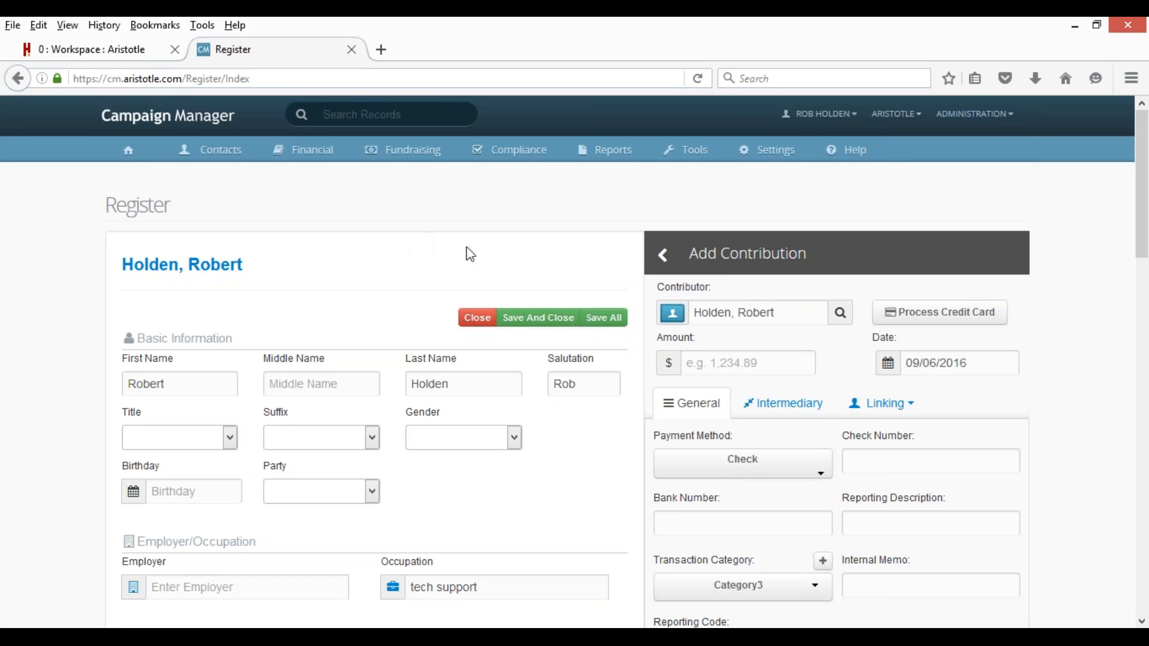
{"action": "left_click", "coordinate": [720, 362]}
{"action": "type", "text": "1,000"}
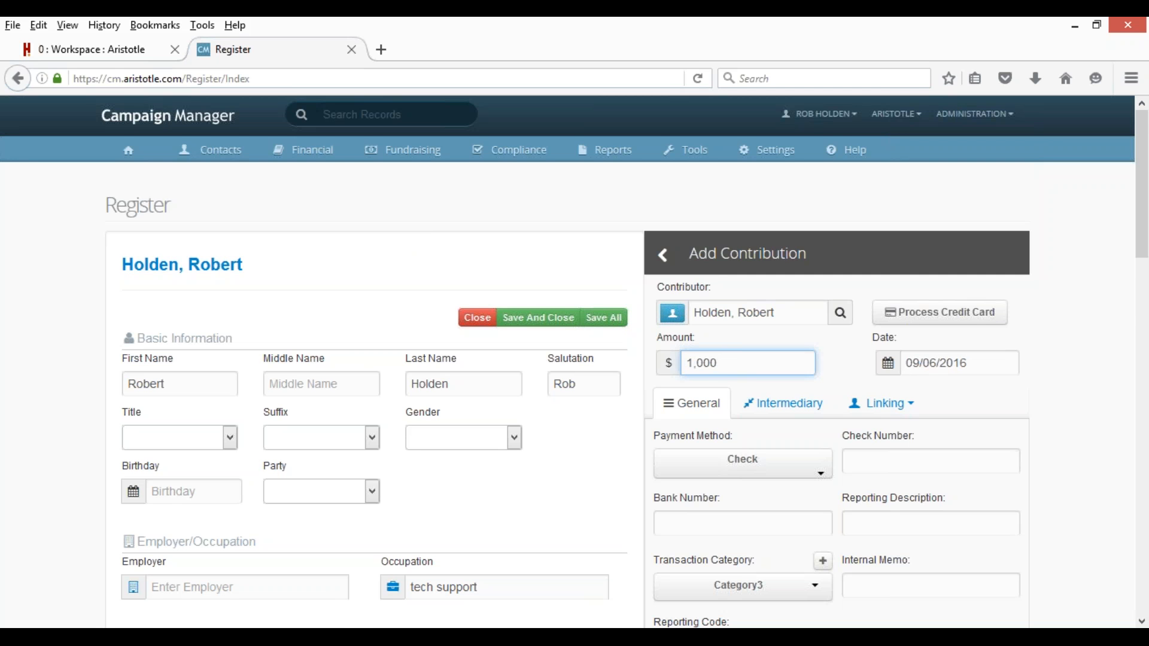
Save the $1,000 check contribution dated 9/6/2016 and close the contact details.
{"action": "scroll", "coordinate": [846, 379], "scroll_direction": "down", "scroll_amount": 5}
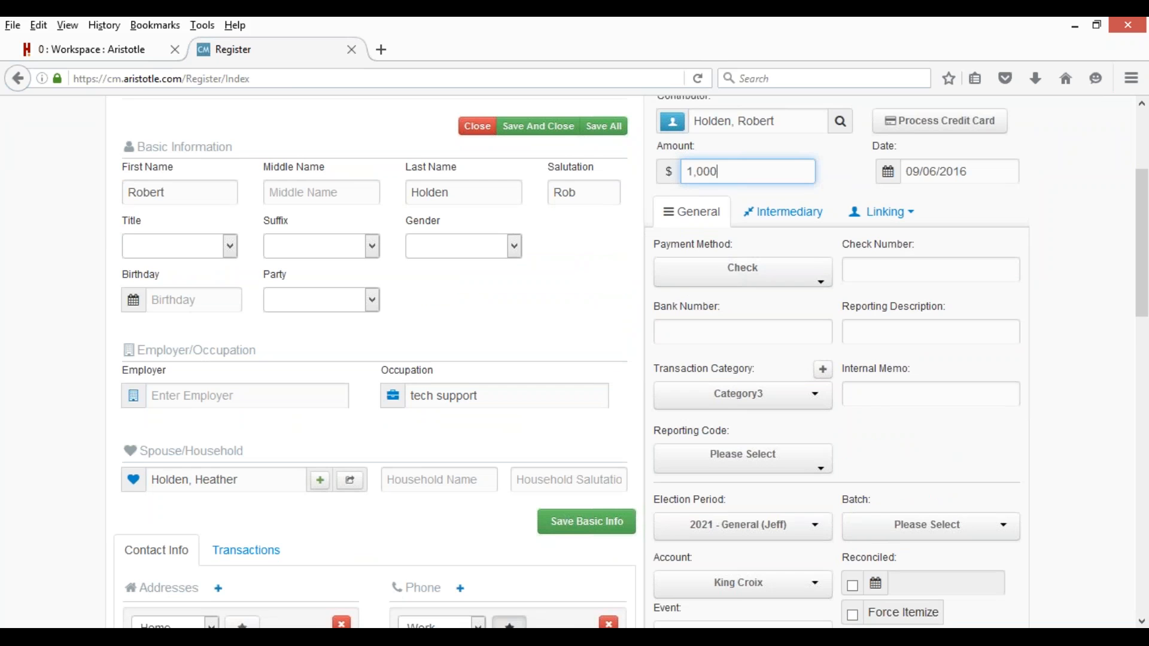
{"action": "scroll", "coordinate": [854, 365], "scroll_direction": "down", "scroll_amount": 3}
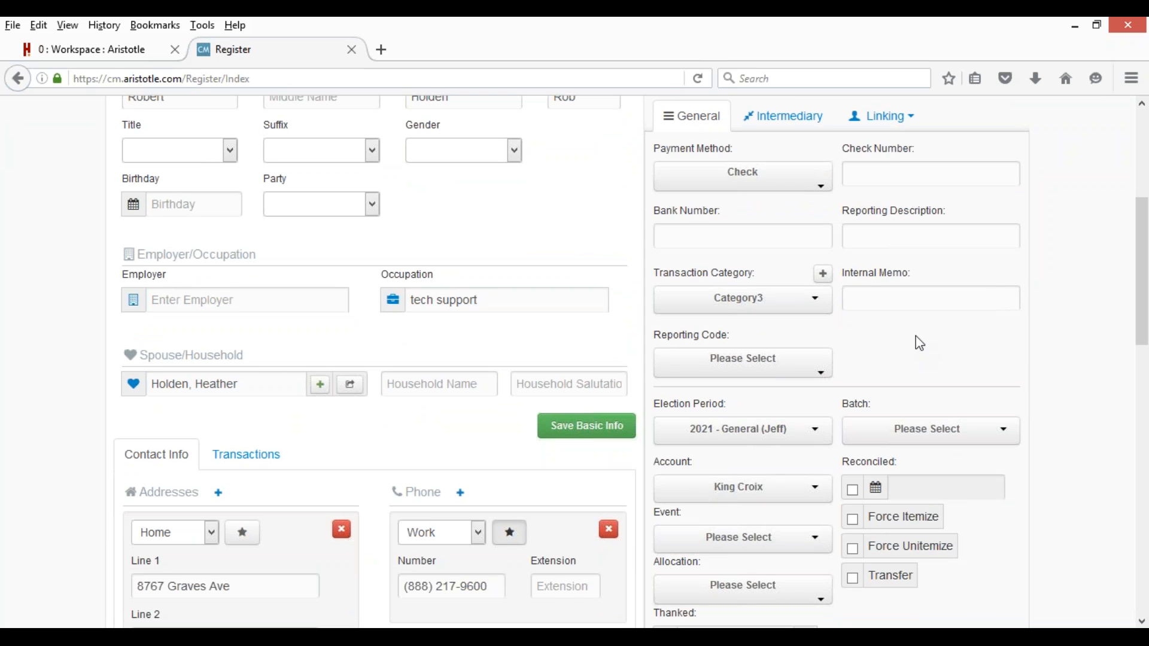
{"action": "scroll", "coordinate": [920, 344], "scroll_direction": "up", "scroll_amount": 5}
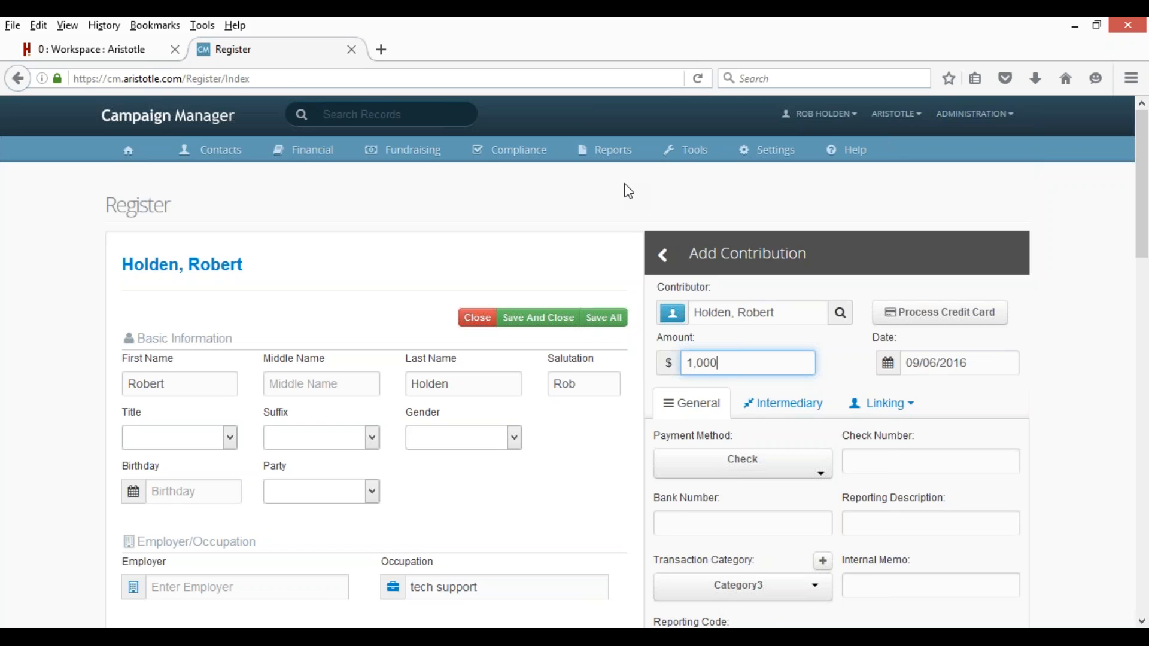
{"action": "scroll", "coordinate": [632, 203], "scroll_direction": "down", "scroll_amount": 6}
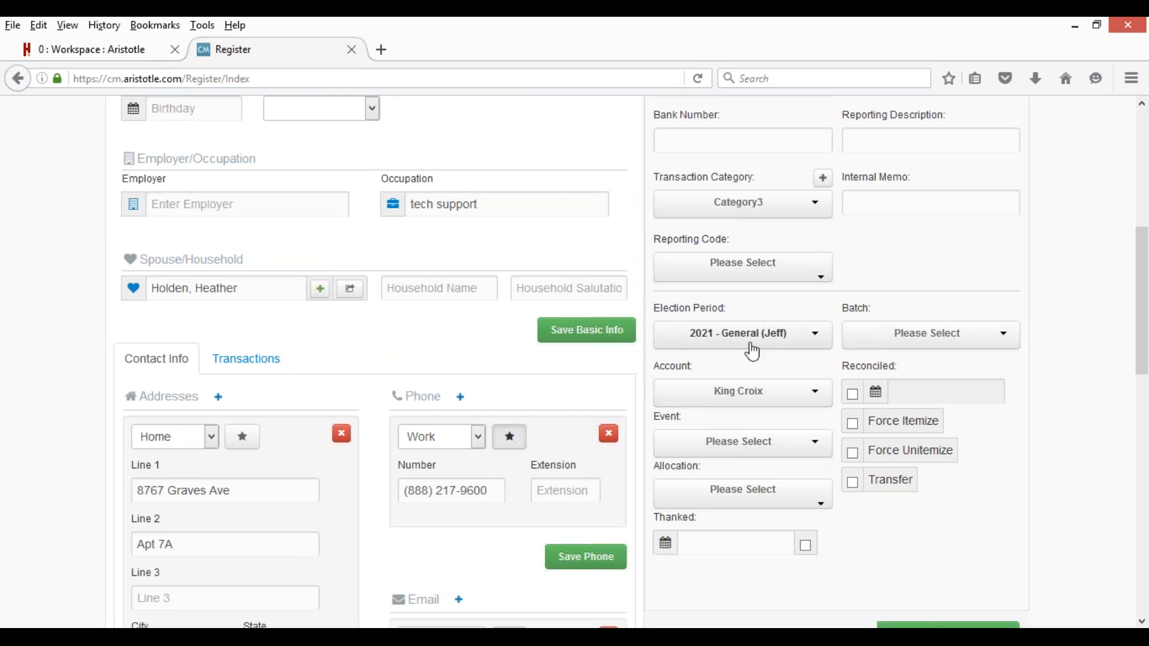
{"action": "scroll", "coordinate": [746, 365], "scroll_direction": "up", "scroll_amount": 1}
{"action": "scroll", "coordinate": [748, 371], "scroll_direction": "up", "scroll_amount": 2}
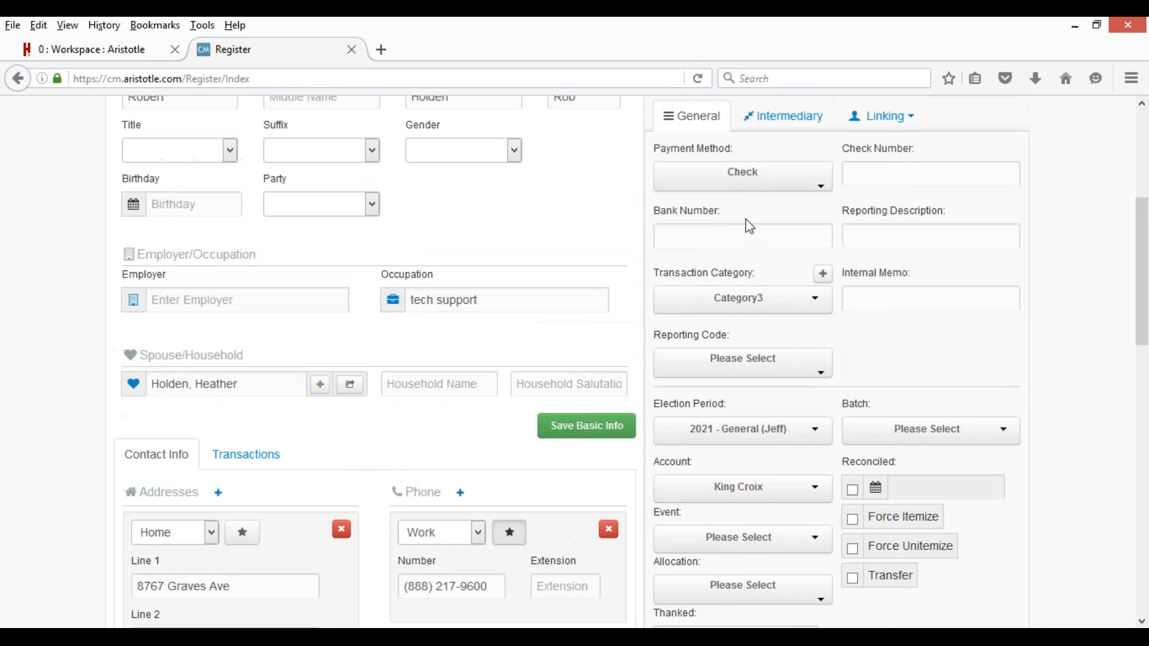
{"action": "scroll", "coordinate": [856, 413], "scroll_direction": "down", "scroll_amount": 3}
{"action": "scroll", "coordinate": [903, 461], "scroll_direction": "down", "scroll_amount": 3}
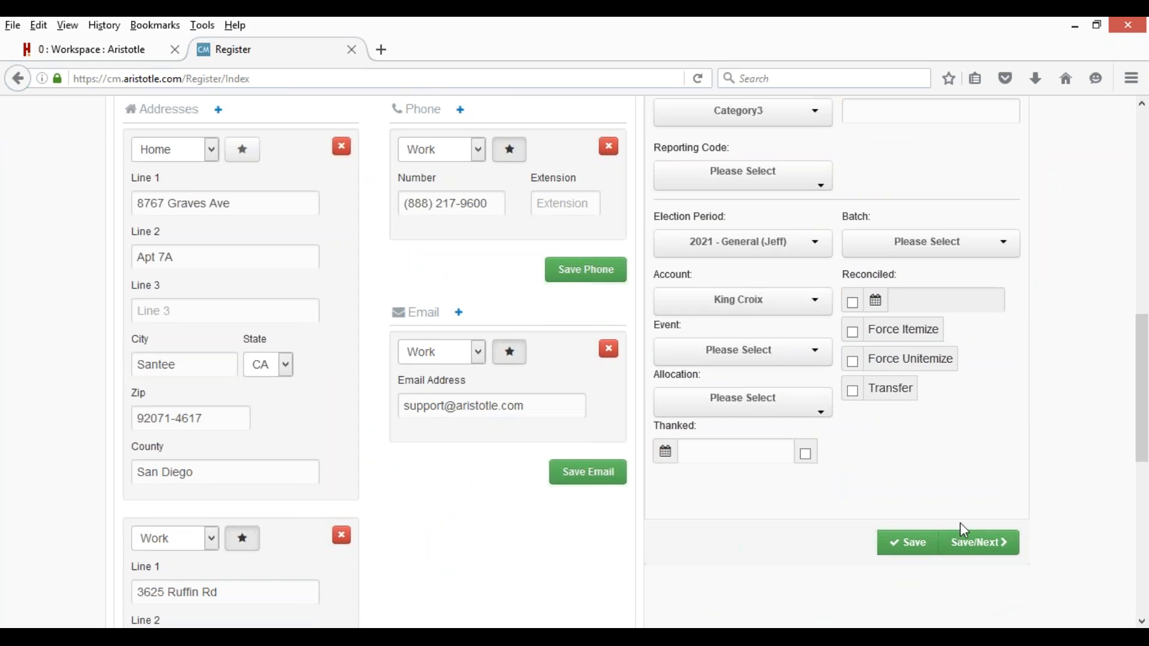
{"action": "scroll", "coordinate": [954, 493], "scroll_direction": "up", "scroll_amount": 10}
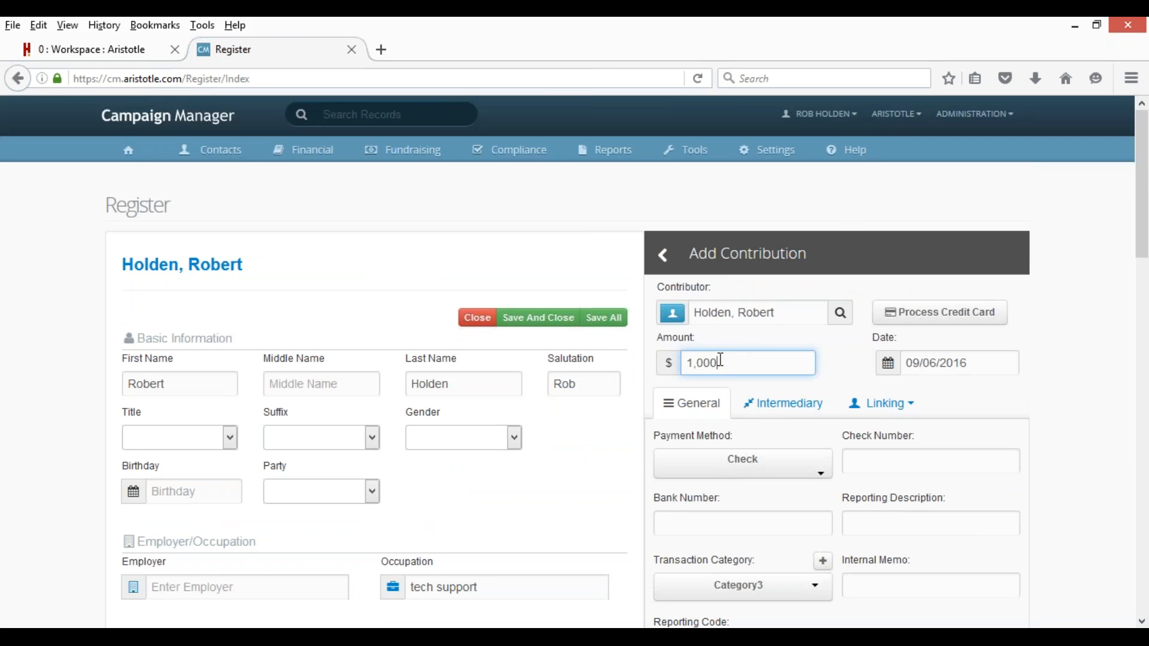
{"action": "scroll", "coordinate": [575, 359], "scroll_direction": "down", "scroll_amount": 8}
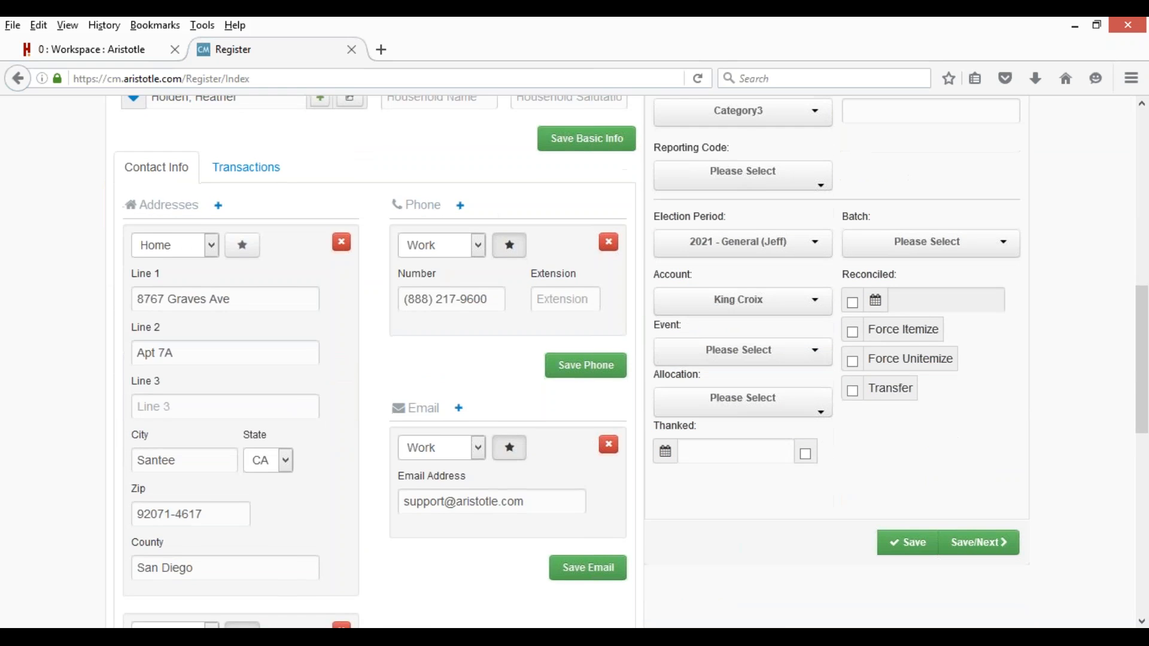
{"action": "scroll", "coordinate": [864, 458], "scroll_direction": "up", "scroll_amount": 7}
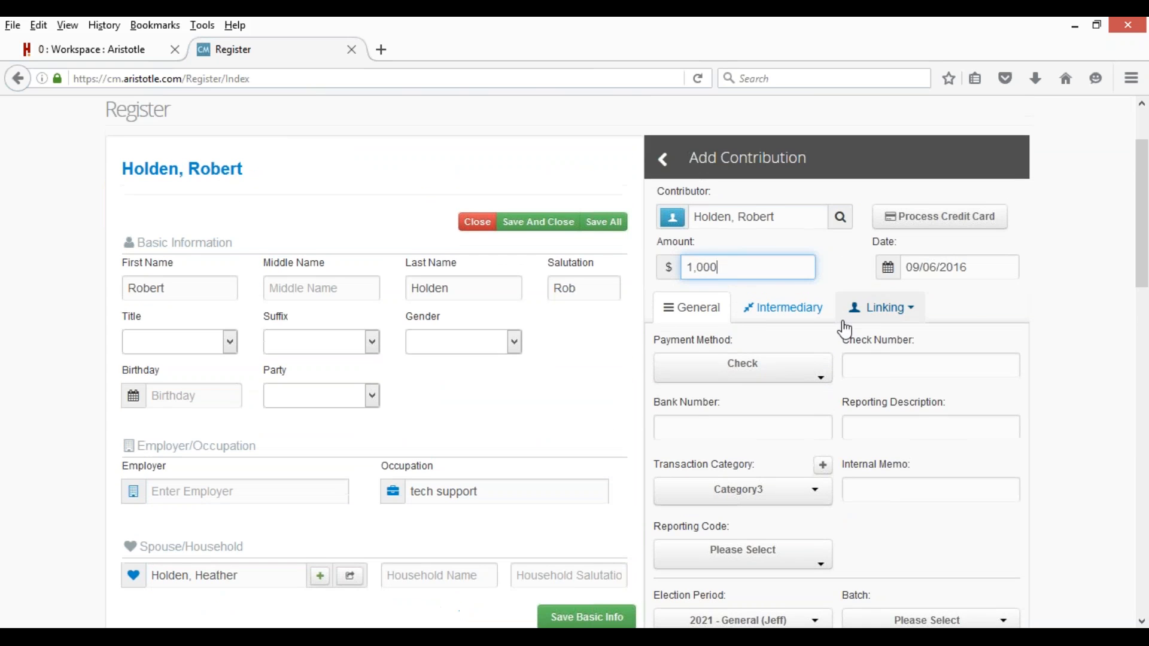
{"action": "scroll", "coordinate": [844, 323], "scroll_direction": "down", "scroll_amount": 7}
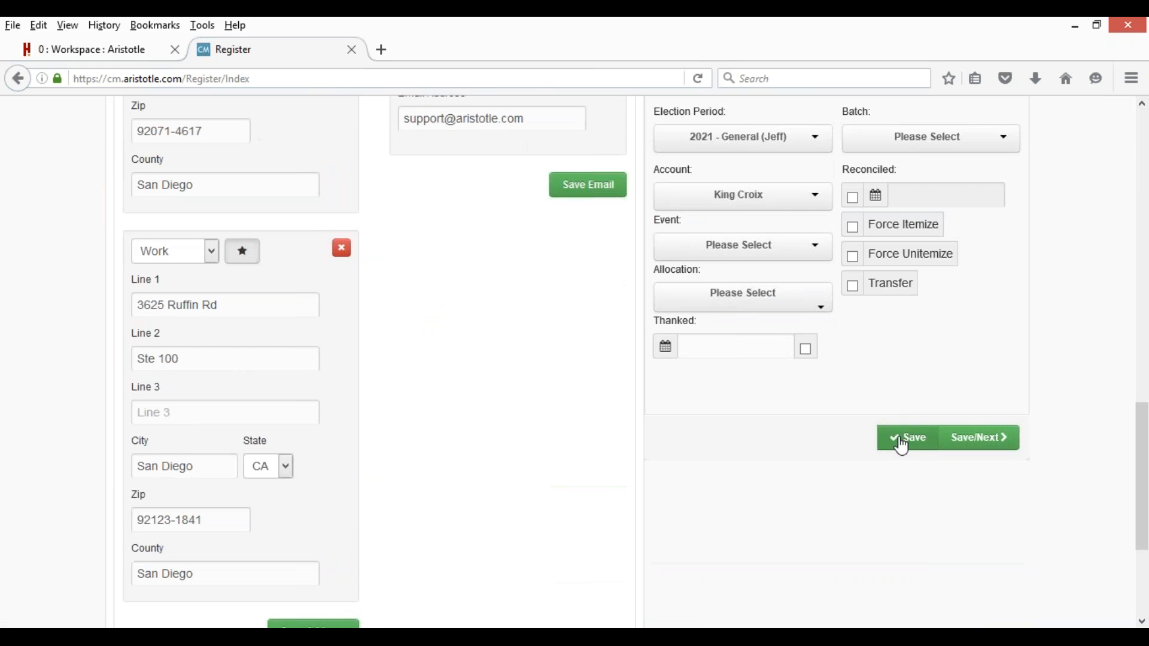
{"action": "left_click", "coordinate": [903, 439]}
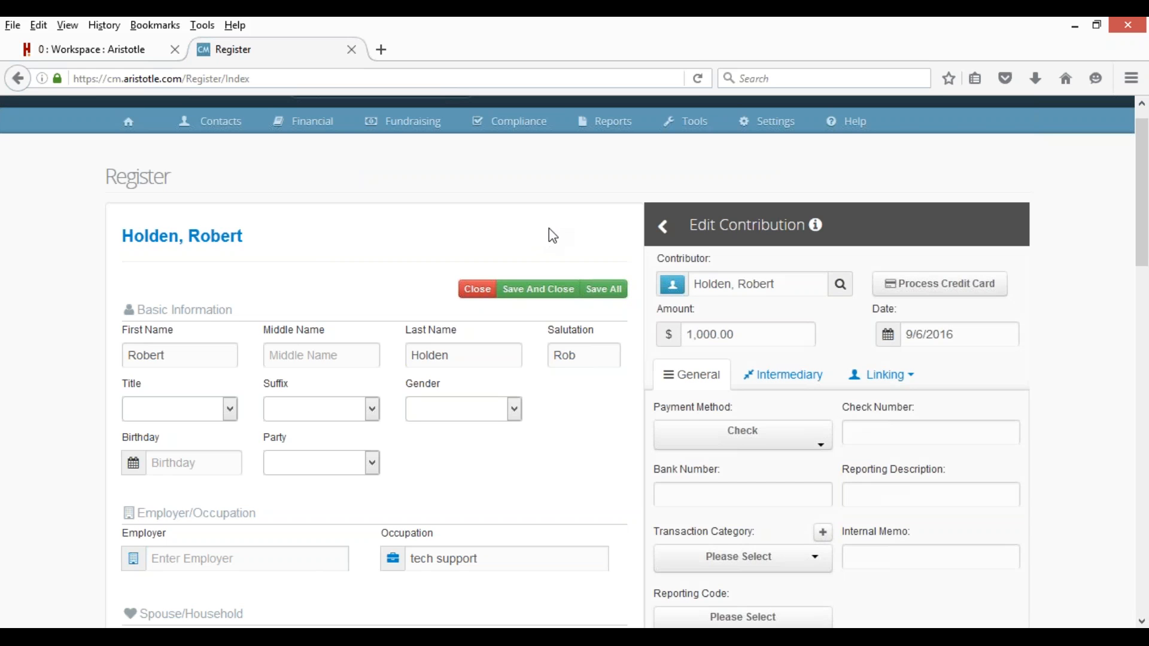
{"action": "left_click", "coordinate": [478, 289]}
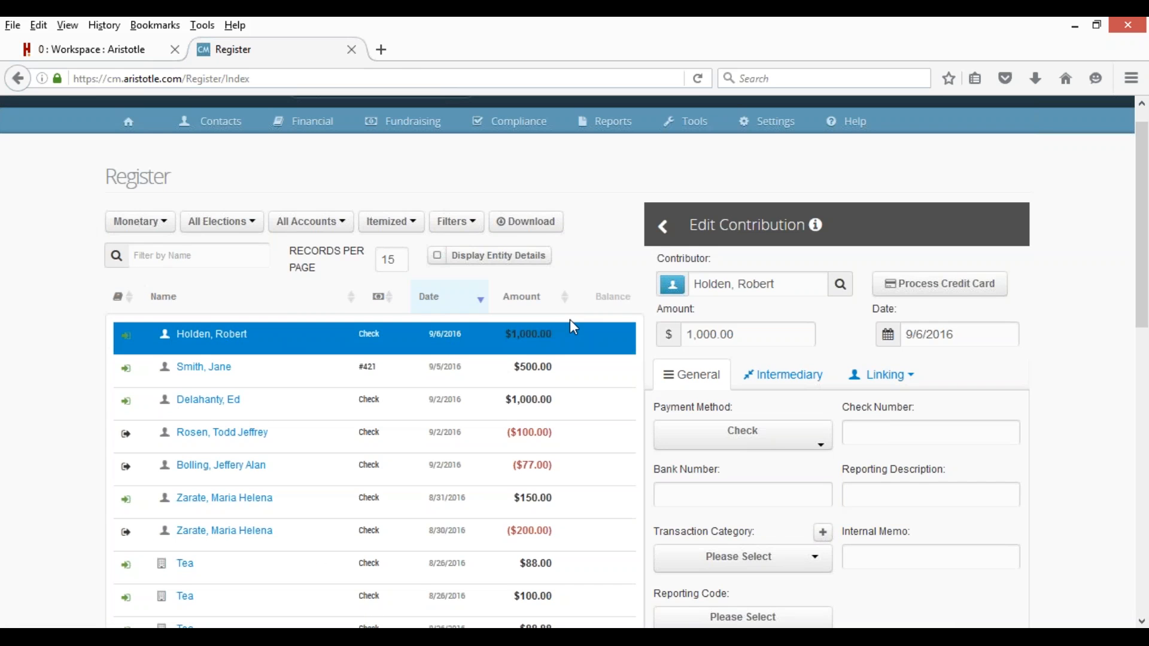
Save the $1,000 check contribution again from the Edit Contribution panel.
{"action": "scroll", "coordinate": [570, 320], "scroll_direction": "down", "scroll_amount": 8}
{"action": "left_click", "coordinate": [909, 512]}
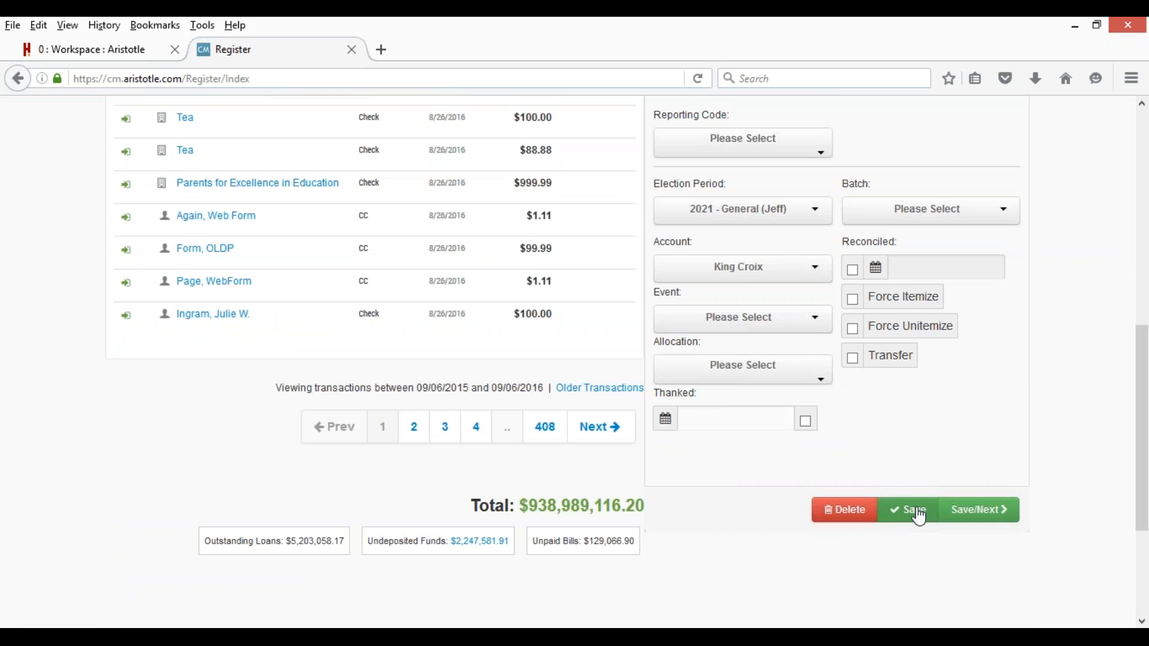
{"action": "scroll", "coordinate": [854, 425], "scroll_direction": "up", "scroll_amount": 4}
{"action": "scroll", "coordinate": [855, 425], "scroll_direction": "up", "scroll_amount": 5}
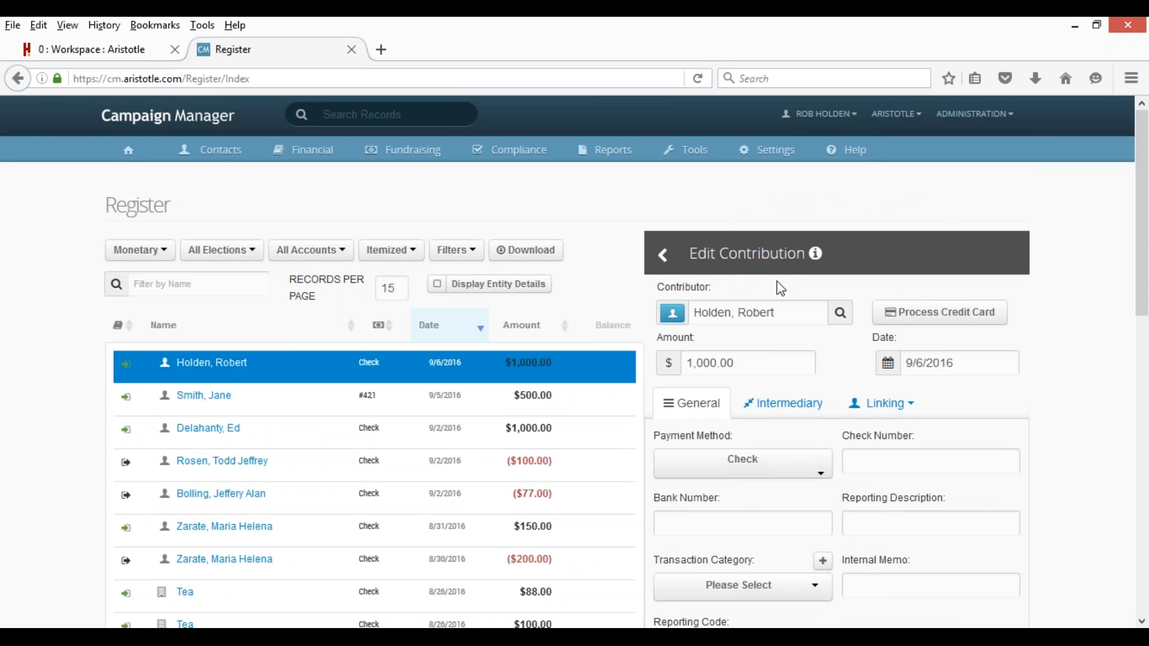
Replace the contribution's contributor with the donor's spouse and save it.
{"action": "left_click", "coordinate": [786, 312]}
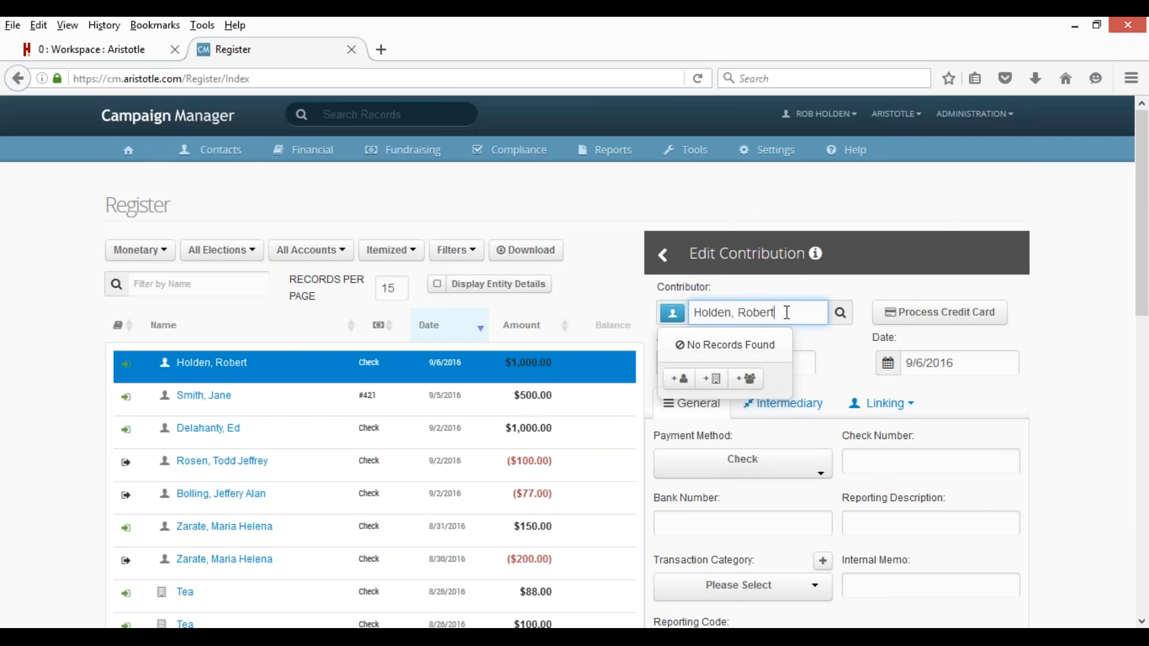
{"action": "left_click_drag", "start_coordinate": [787, 312], "coordinate": [635, 301]}
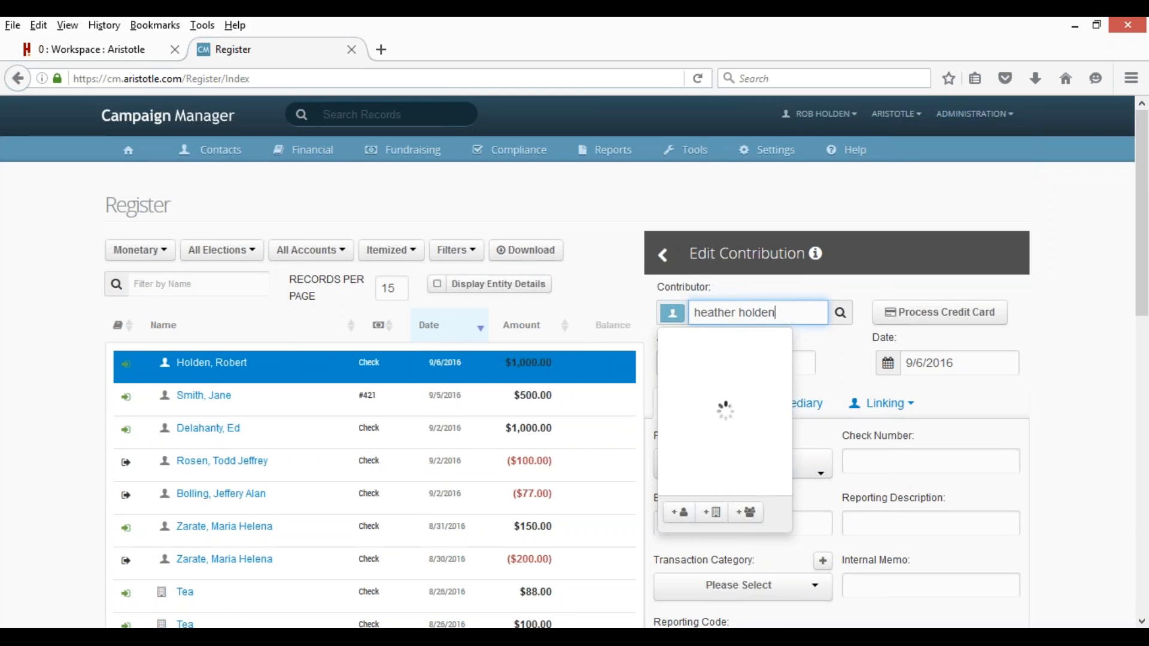
{"action": "left_click", "coordinate": [725, 363]}
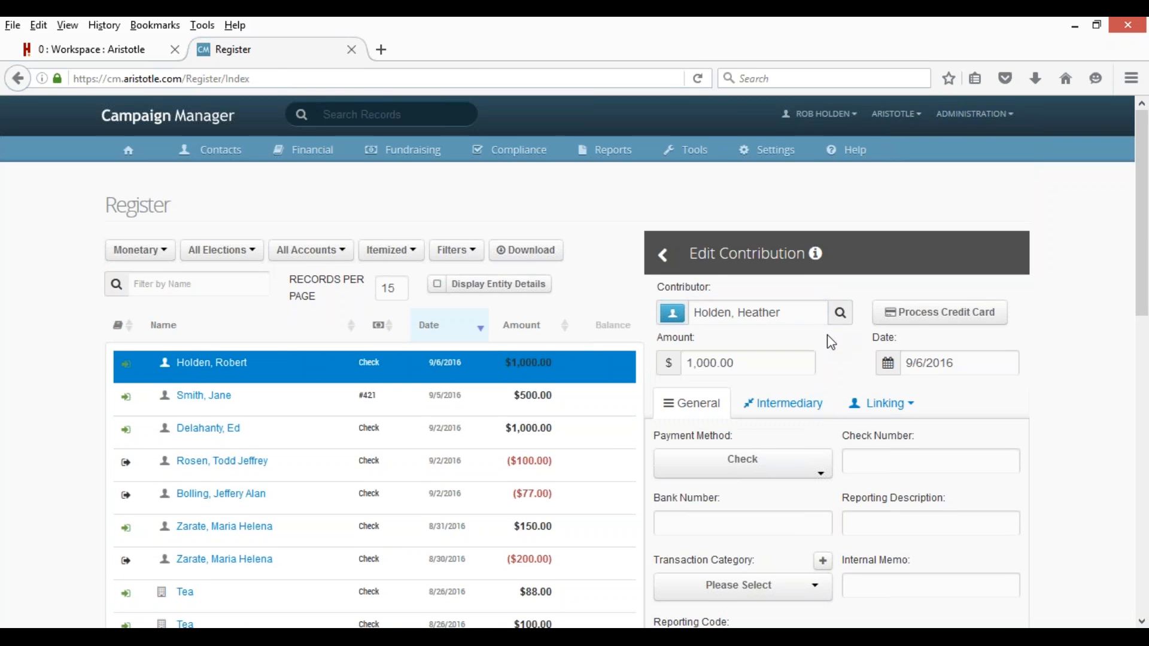
{"action": "scroll", "coordinate": [828, 338], "scroll_direction": "down", "scroll_amount": 5}
{"action": "scroll", "coordinate": [830, 349], "scroll_direction": "down", "scroll_amount": 4}
{"action": "left_click", "coordinate": [907, 347]}
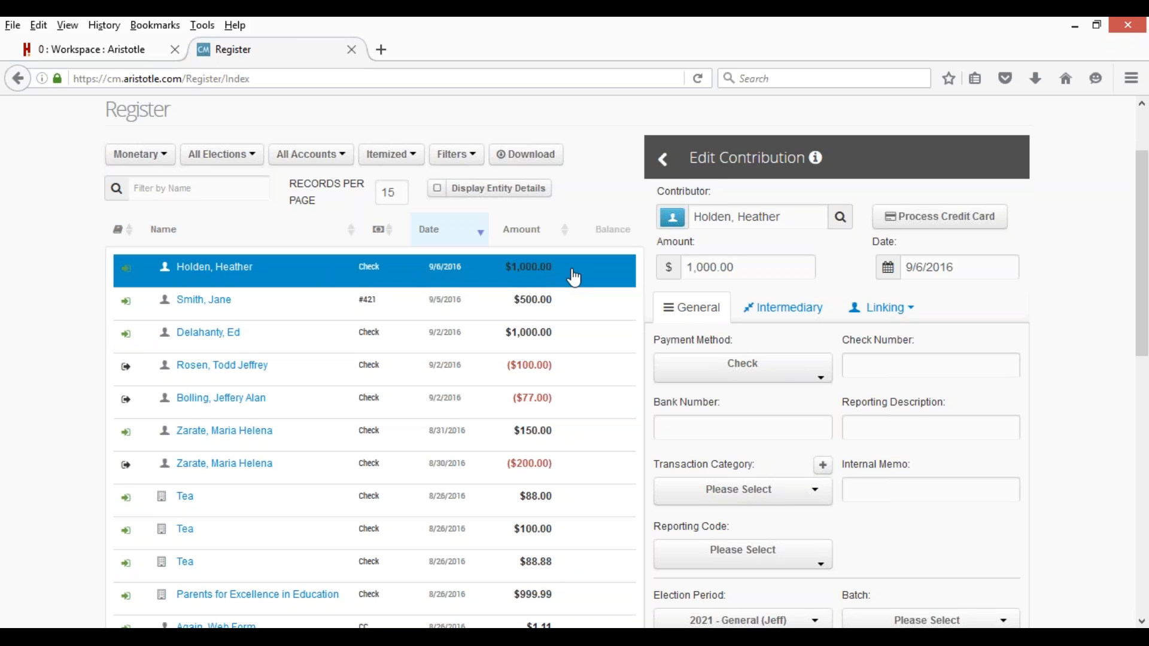
{"action": "scroll", "coordinate": [587, 274], "scroll_direction": "down", "scroll_amount": 10}
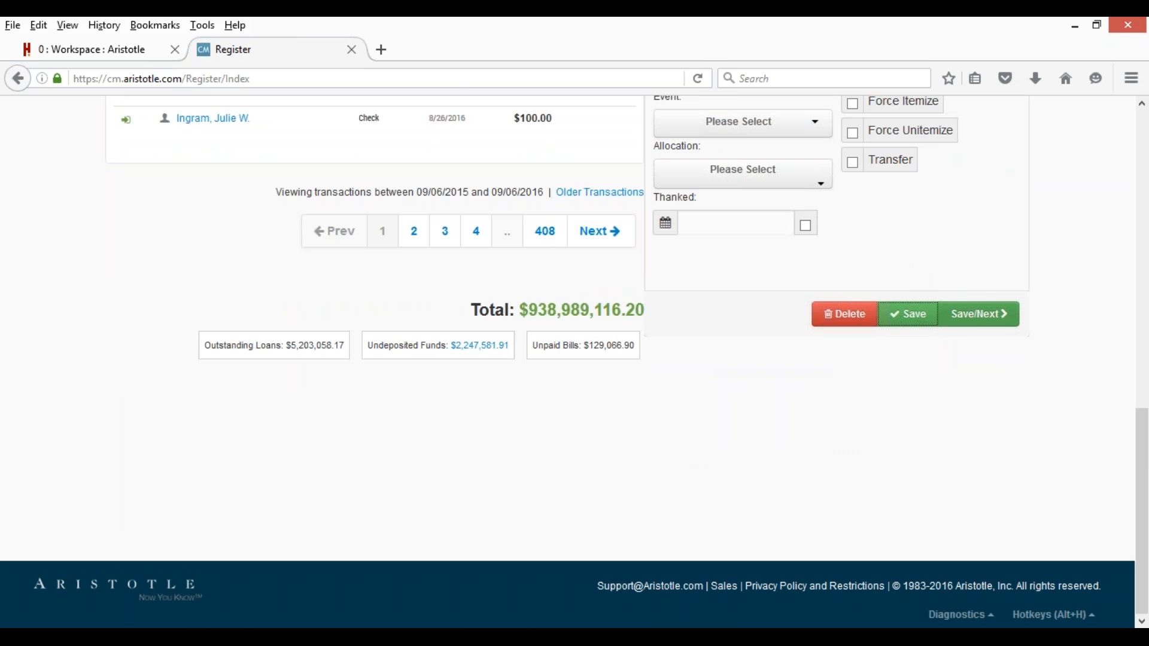
Add another $1,000 contribution with the original donor as contributor and save it.
{"action": "left_click", "coordinate": [969, 313]}
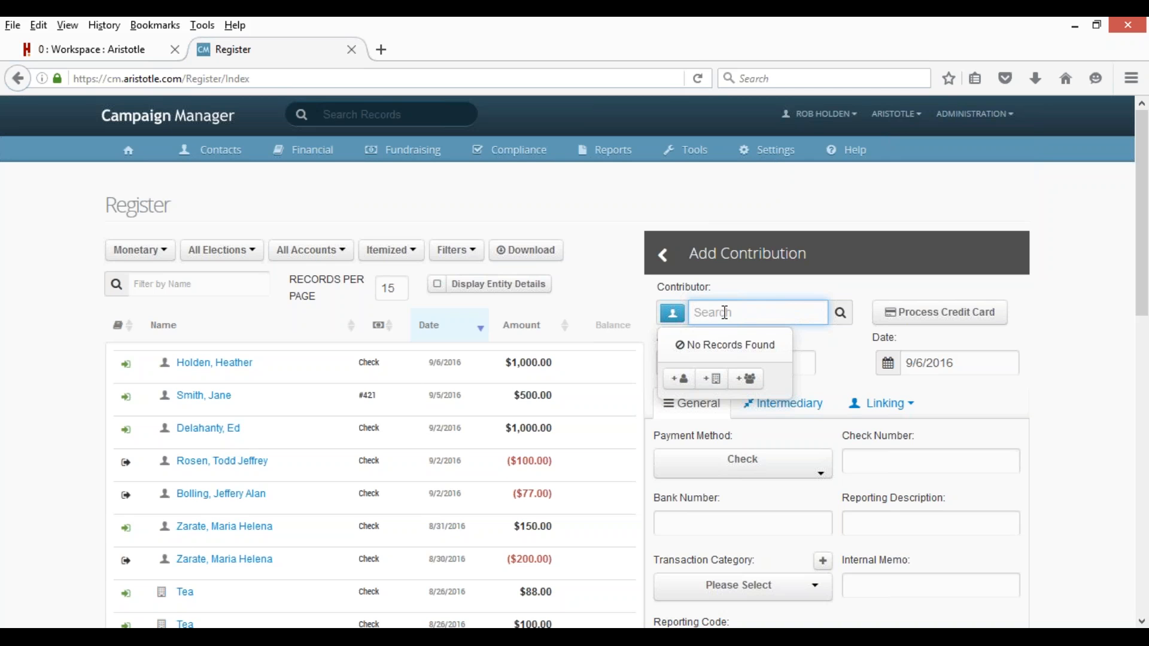
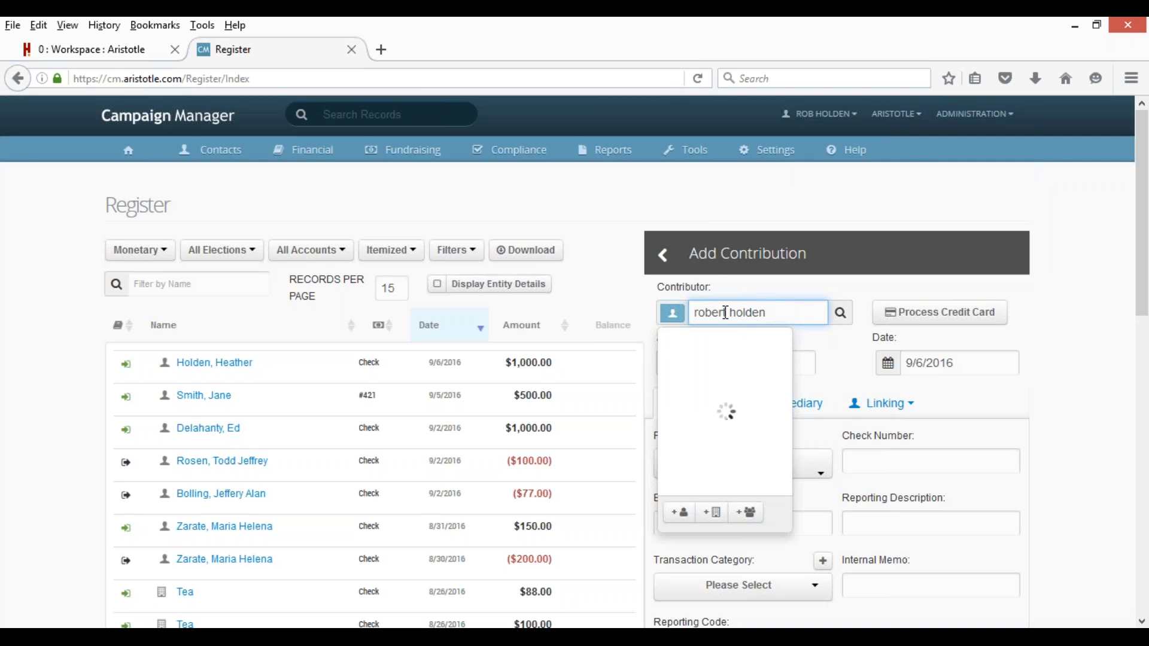
{"action": "left_click", "coordinate": [729, 364]}
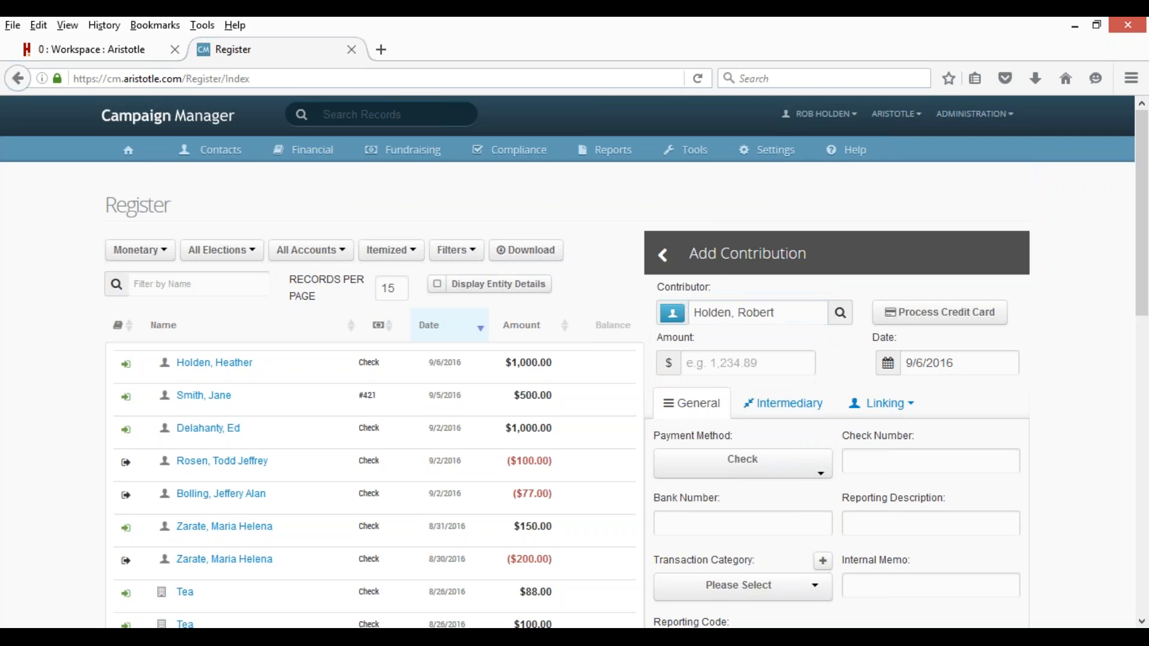
{"action": "type", "text": "1000"}
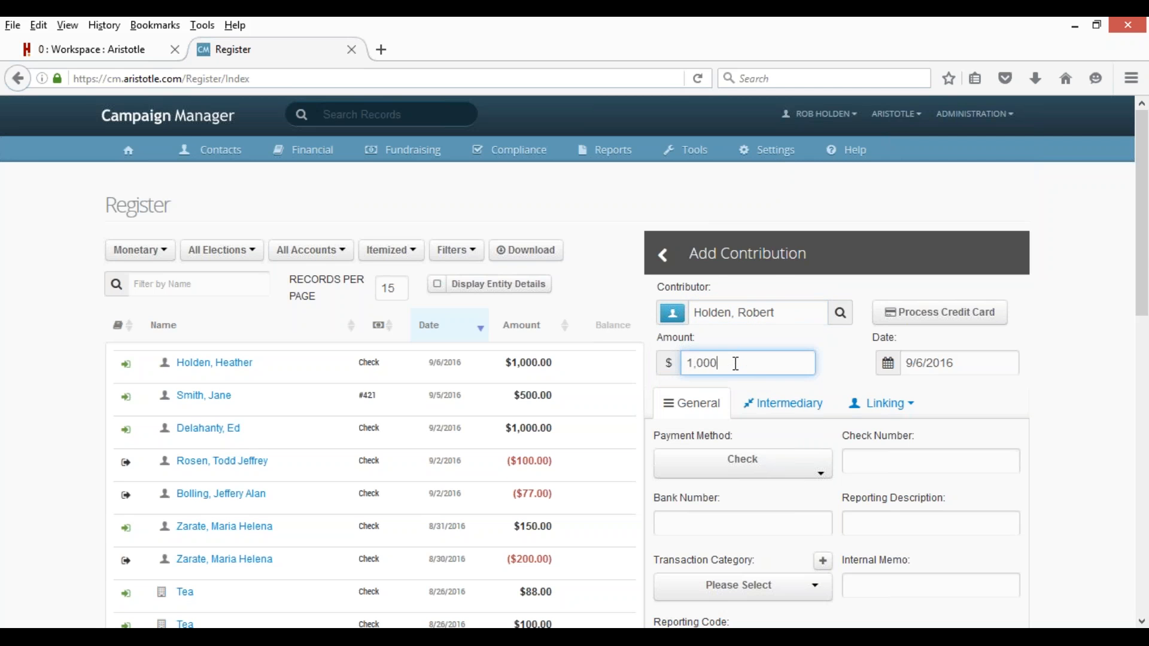
{"action": "scroll", "coordinate": [736, 364], "scroll_direction": "down", "scroll_amount": 6}
{"action": "scroll", "coordinate": [888, 341], "scroll_direction": "down", "scroll_amount": 5}
{"action": "left_click", "coordinate": [967, 314]}
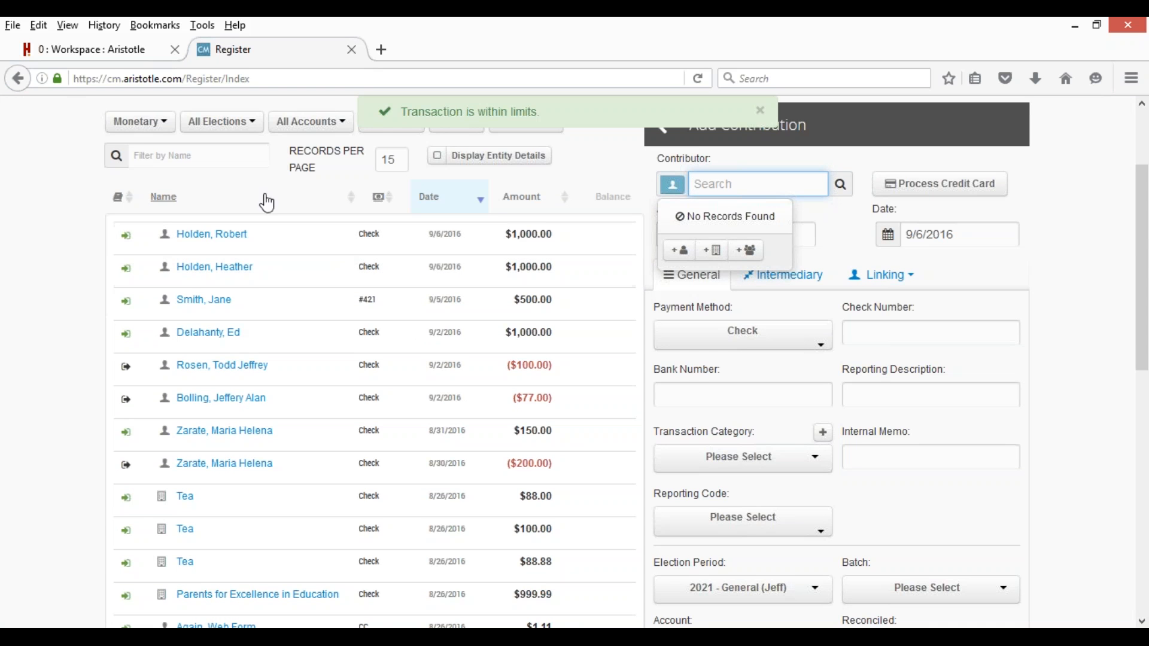
{"action": "scroll", "coordinate": [551, 249], "scroll_direction": "up", "scroll_amount": 3}
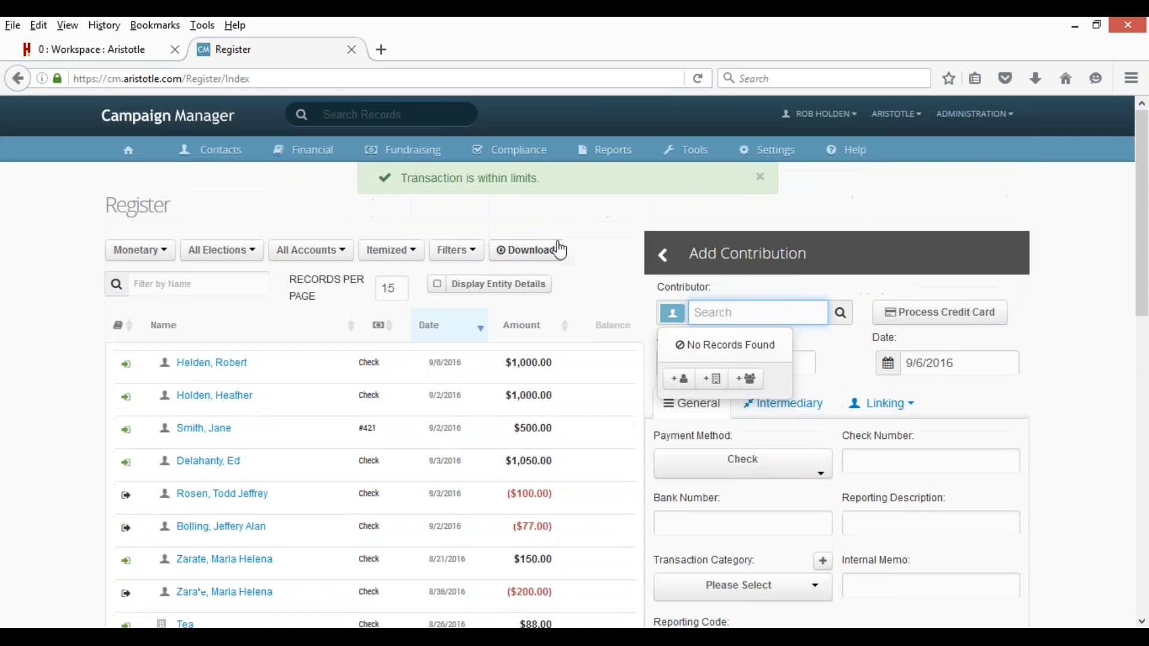
{"action": "left_click", "coordinate": [606, 150]}
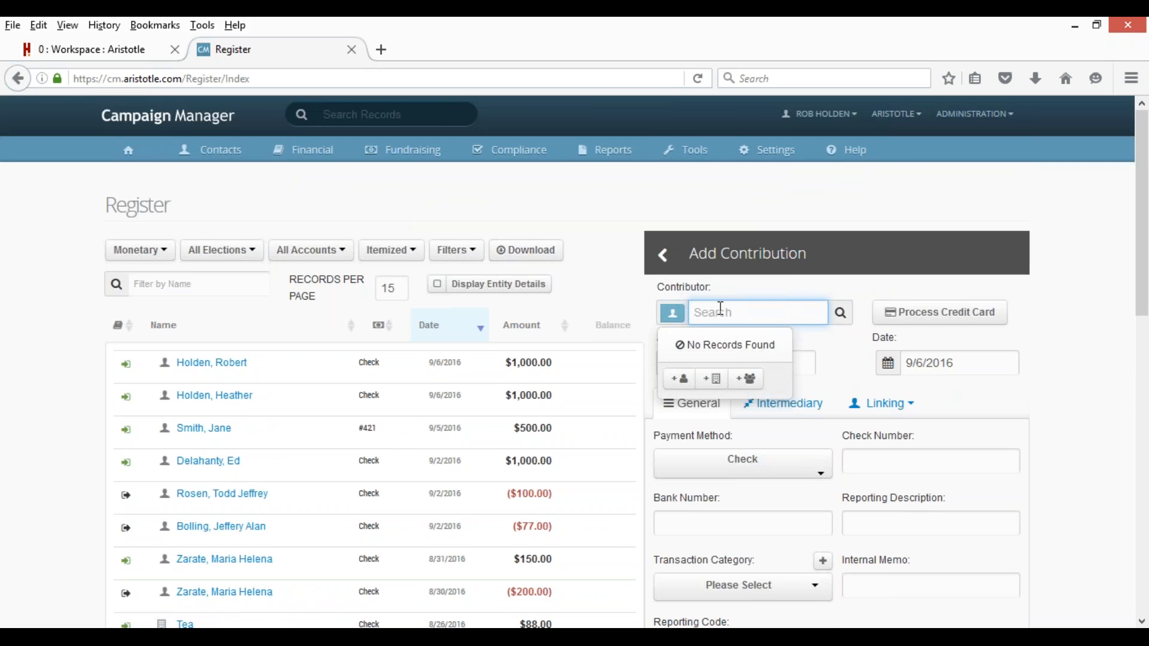
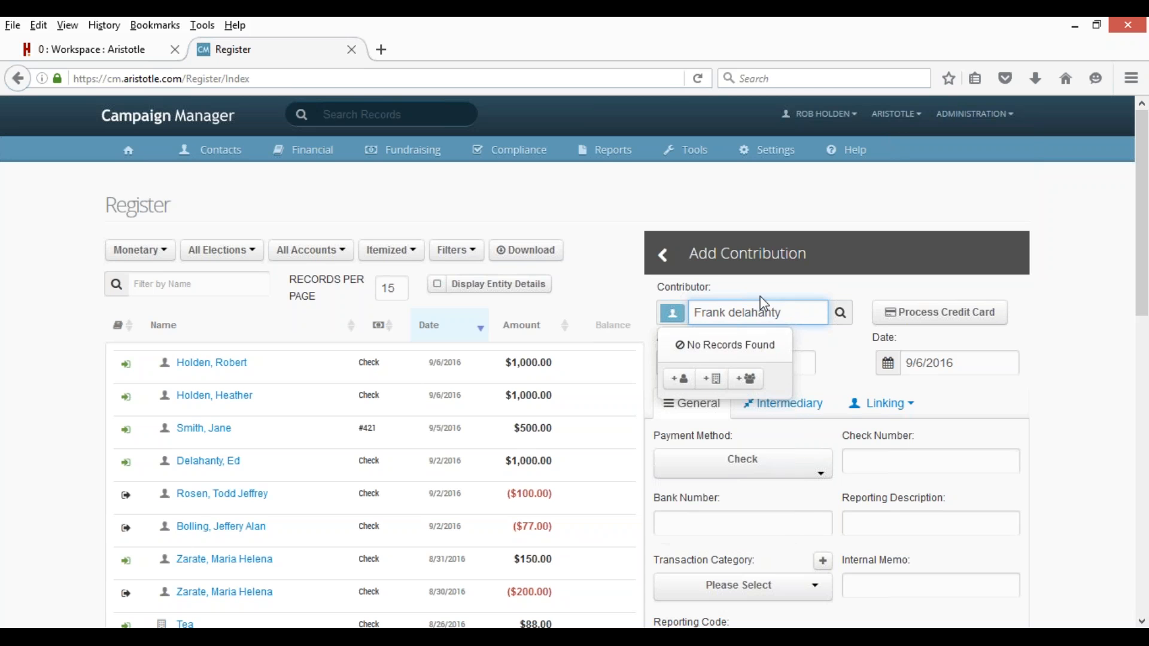
Enter a new contributor's full name and create them as a new individual contact.
{"action": "left_click", "coordinate": [679, 383]}
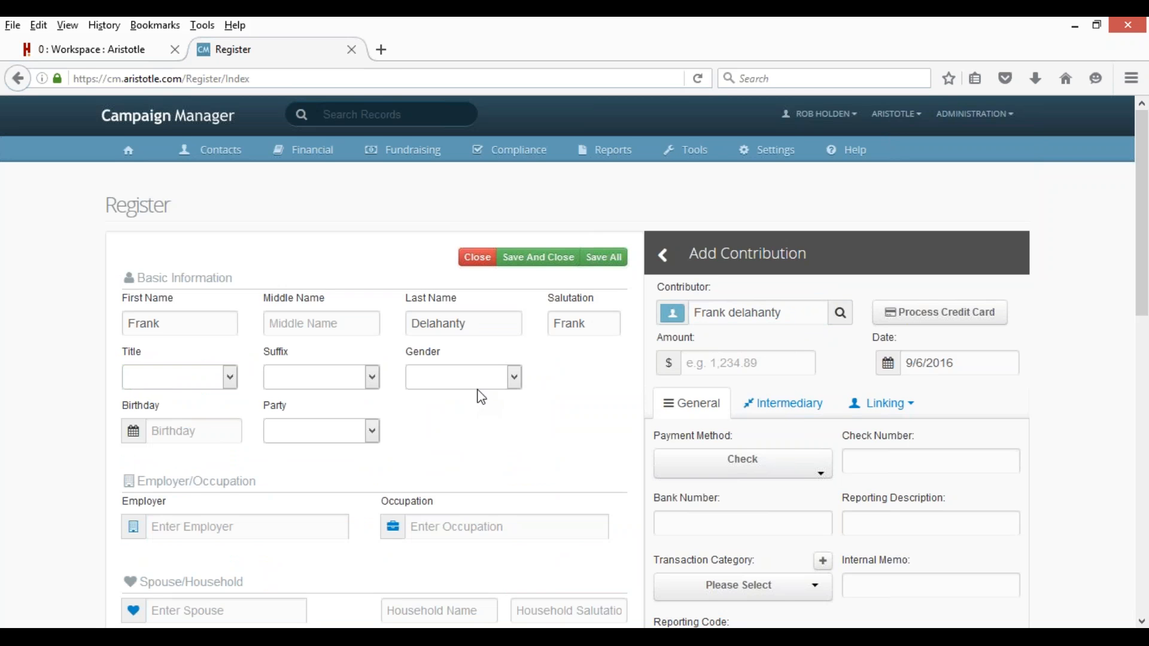
Review the new contact's details form, then close it to return to the Register.
{"action": "scroll", "coordinate": [481, 397], "scroll_direction": "down", "scroll_amount": 3}
{"action": "scroll", "coordinate": [406, 296], "scroll_direction": "down", "scroll_amount": 3}
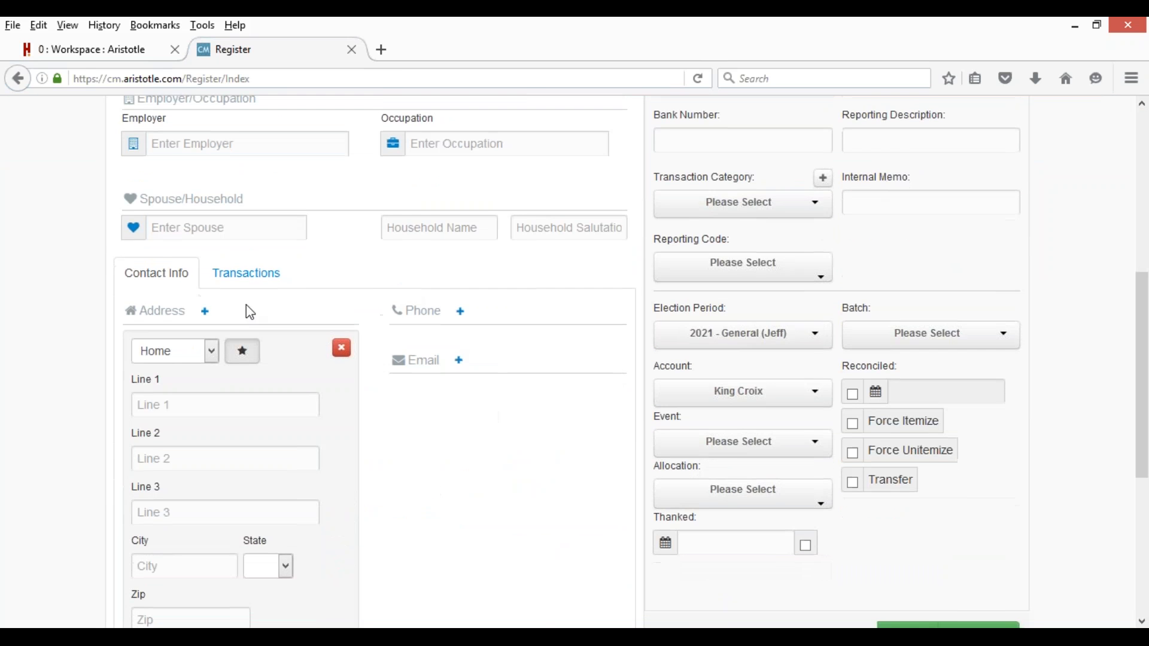
{"action": "scroll", "coordinate": [372, 406], "scroll_direction": "down", "scroll_amount": 1}
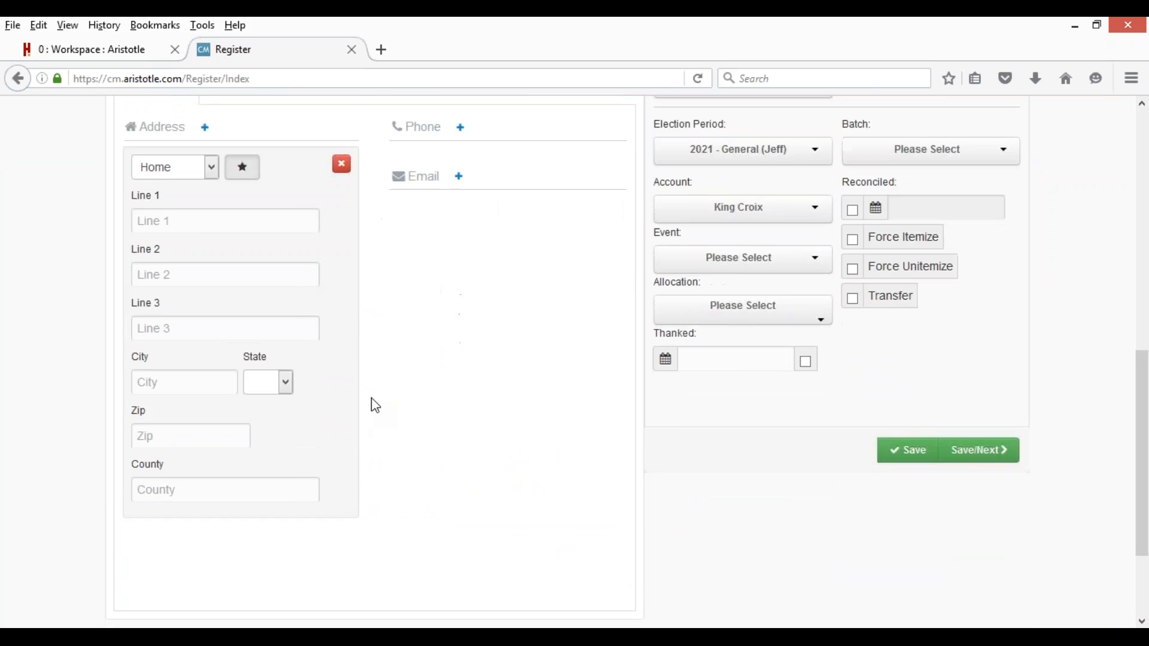
{"action": "scroll", "coordinate": [539, 347], "scroll_direction": "up", "scroll_amount": 6}
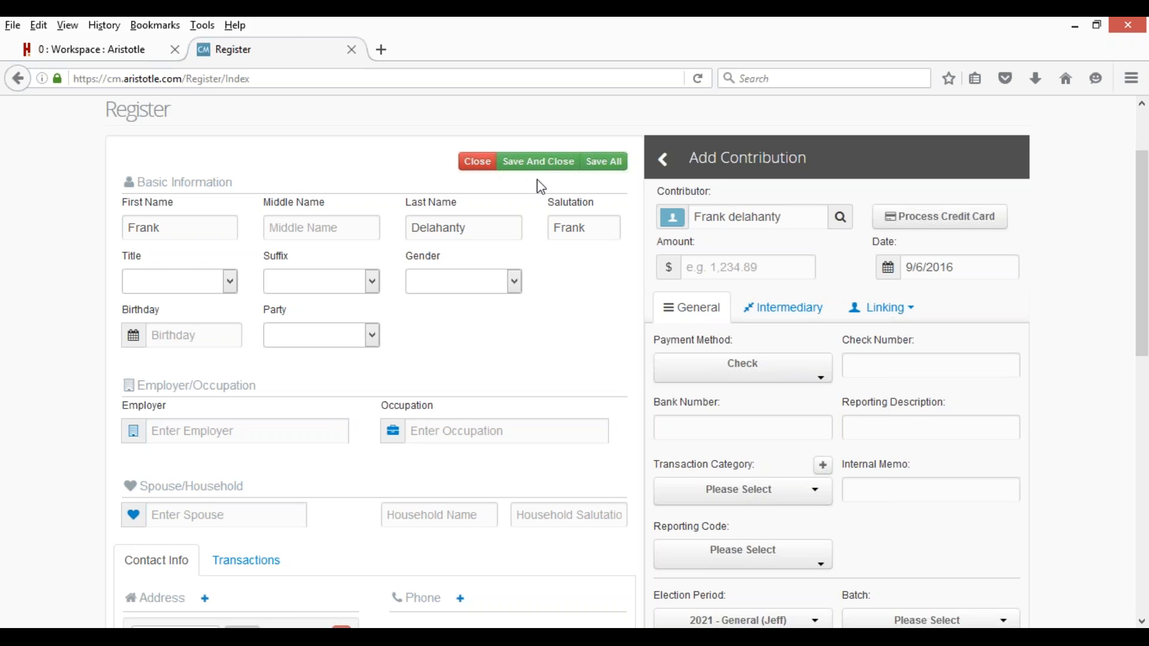
{"action": "scroll", "coordinate": [885, 391], "scroll_direction": "down", "scroll_amount": 10}
{"action": "scroll", "coordinate": [574, 344], "scroll_direction": "up", "scroll_amount": 10}
{"action": "left_click", "coordinate": [479, 162]}
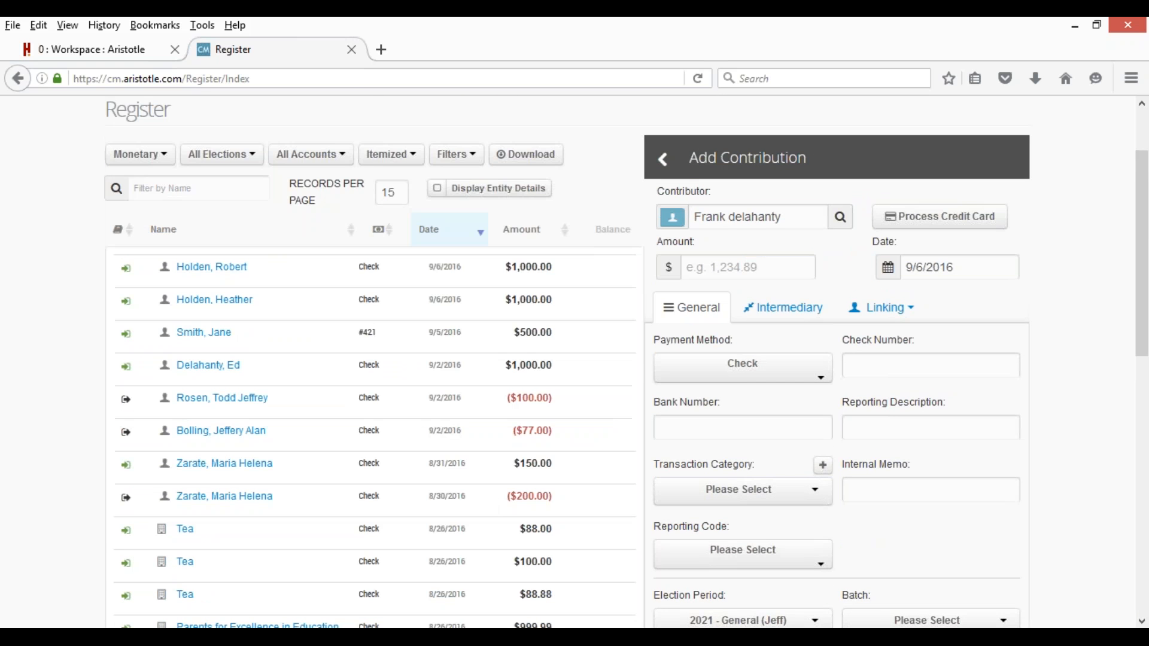
{"action": "scroll", "coordinate": [563, 186], "scroll_direction": "up", "scroll_amount": 3}
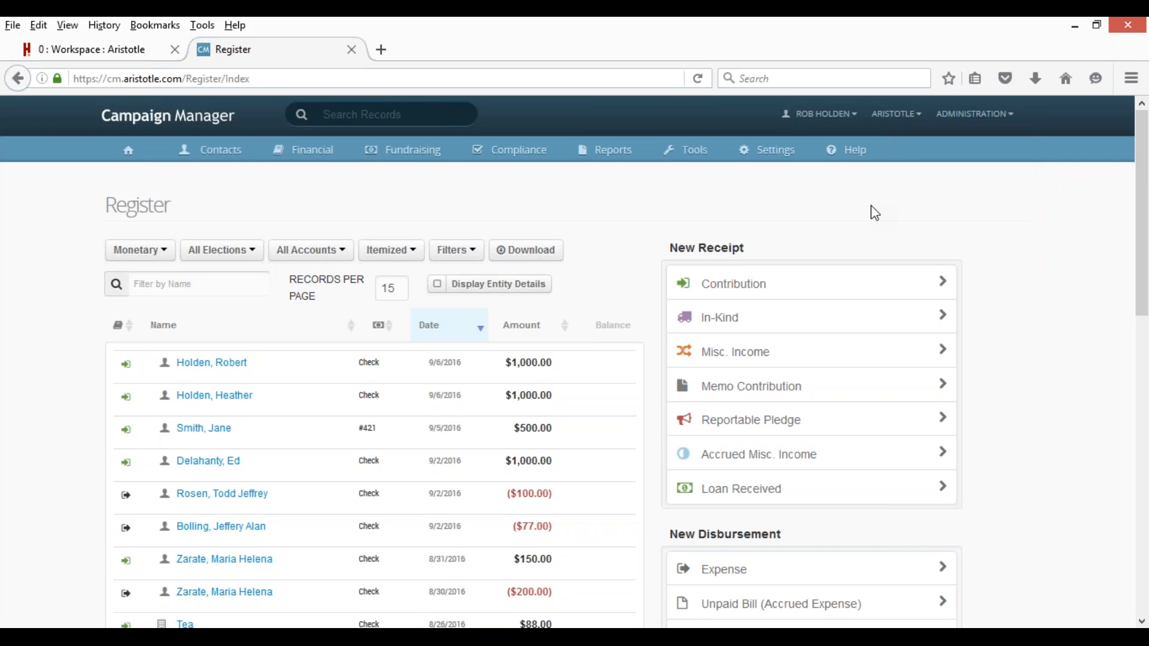
{"action": "scroll", "coordinate": [875, 213], "scroll_direction": "down", "scroll_amount": 3}
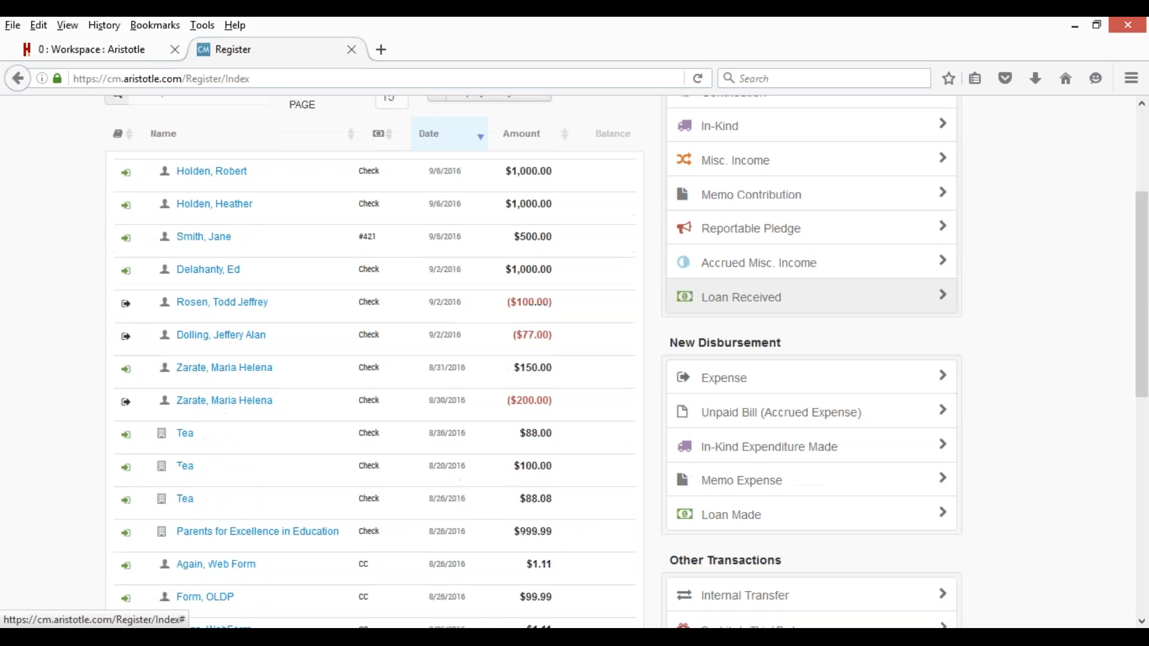
Open a new Add Expense form dated 09/06/2016 with Check payment preset.
{"action": "left_click", "coordinate": [829, 375]}
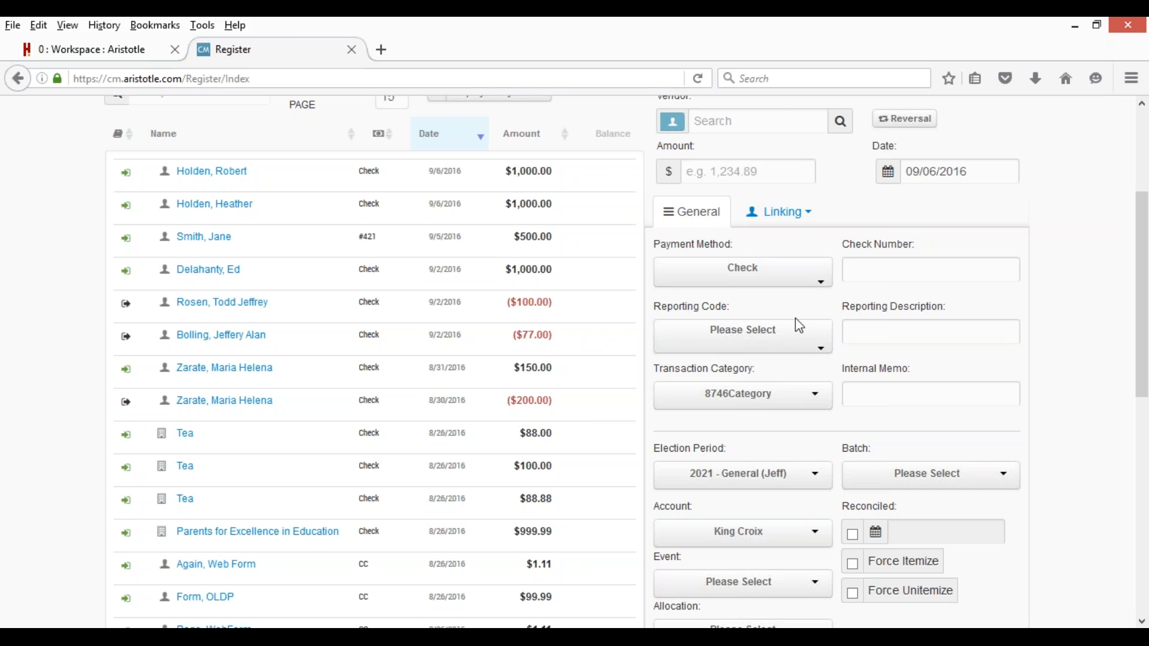
{"action": "scroll", "coordinate": [800, 325], "scroll_direction": "down", "scroll_amount": 6}
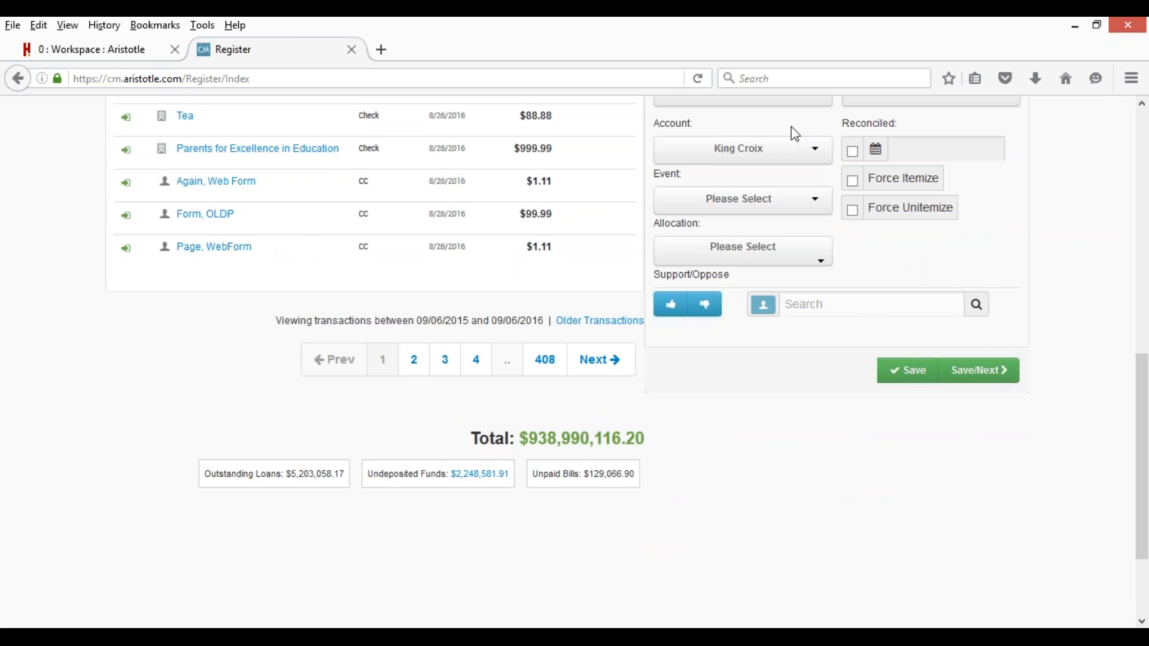
{"action": "scroll", "coordinate": [787, 395], "scroll_direction": "up", "scroll_amount": 10}
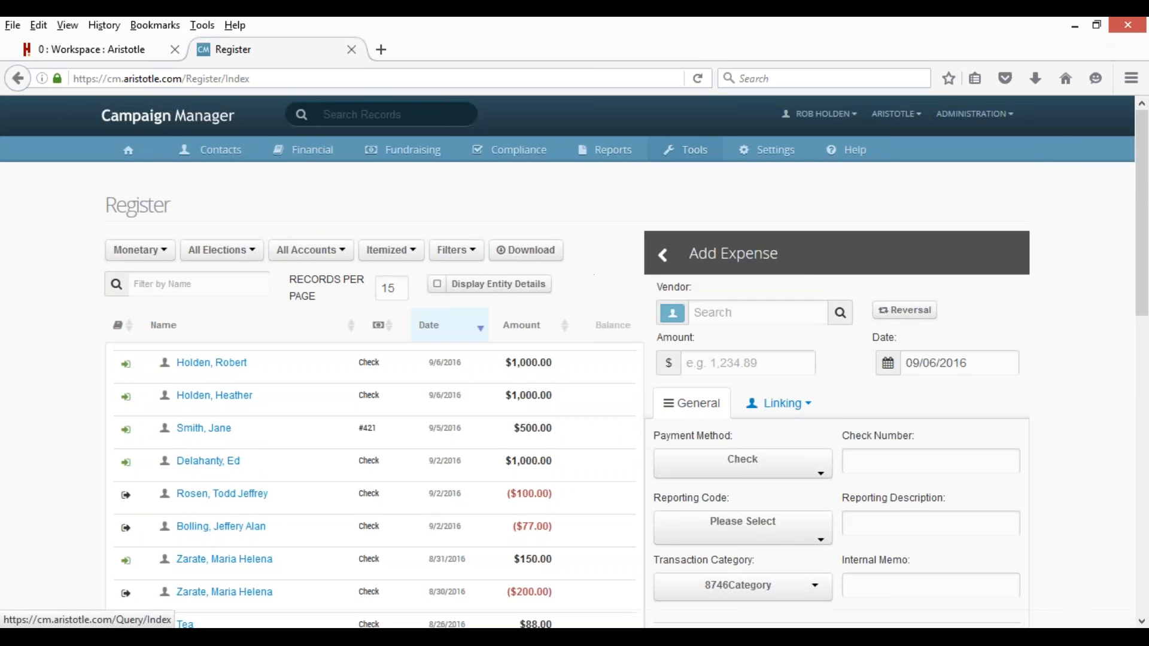